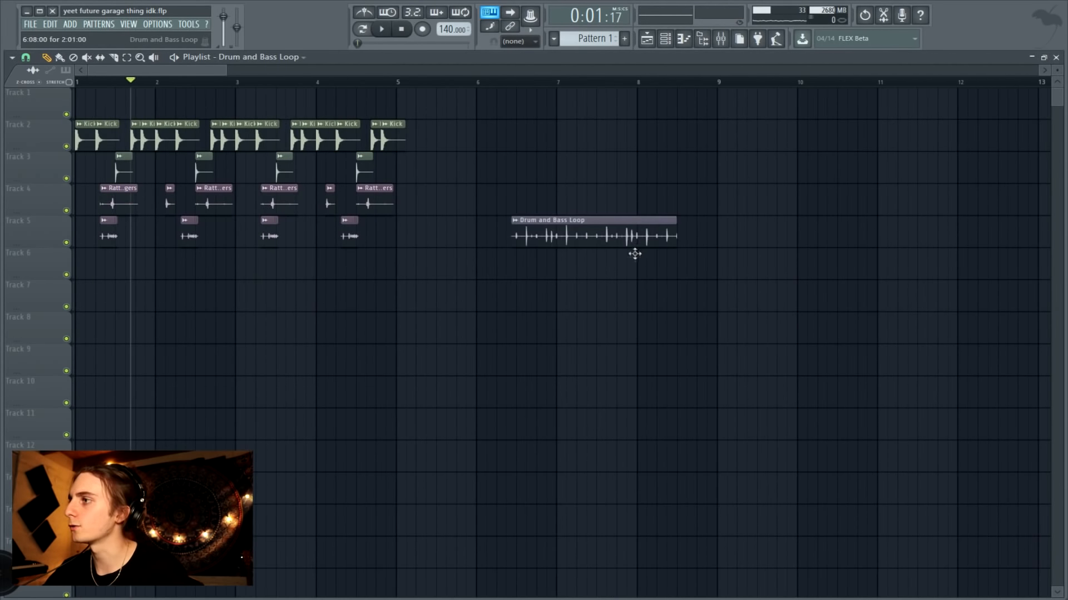
# Move the Drum and Bass Loop clip to bar 1 of Track 8, trim it to two bars and duplicate it.
pyautogui.moveTo(634, 250); pyautogui.dragTo(152, 347)
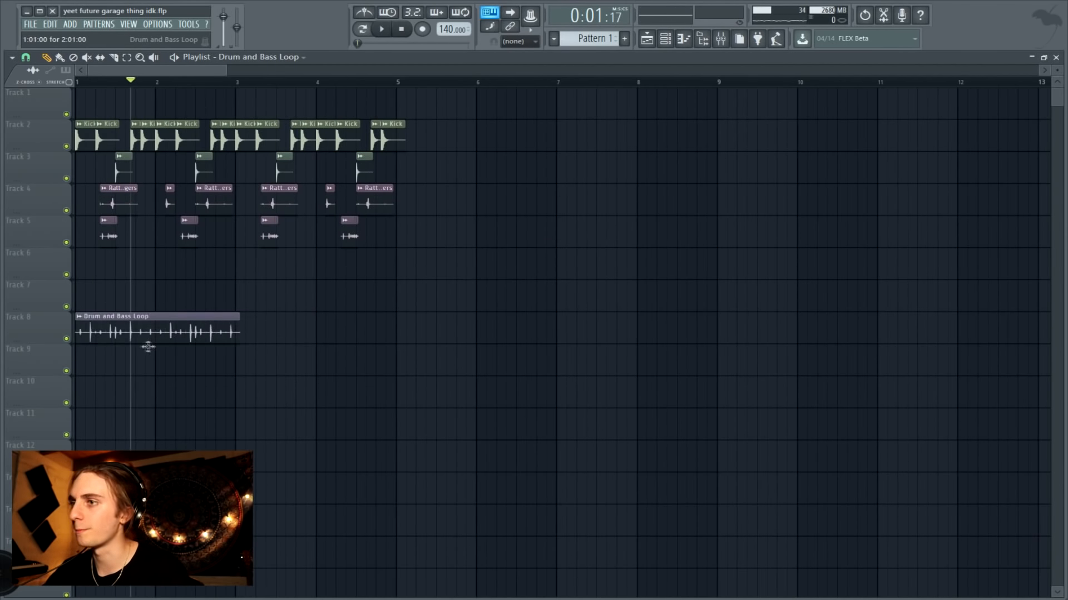
pyautogui.moveTo(238, 315); pyautogui.dragTo(230, 318)
pyautogui.keyDown('ctrl'); pyautogui.click(230, 325); pyautogui.keyUp('ctrl')
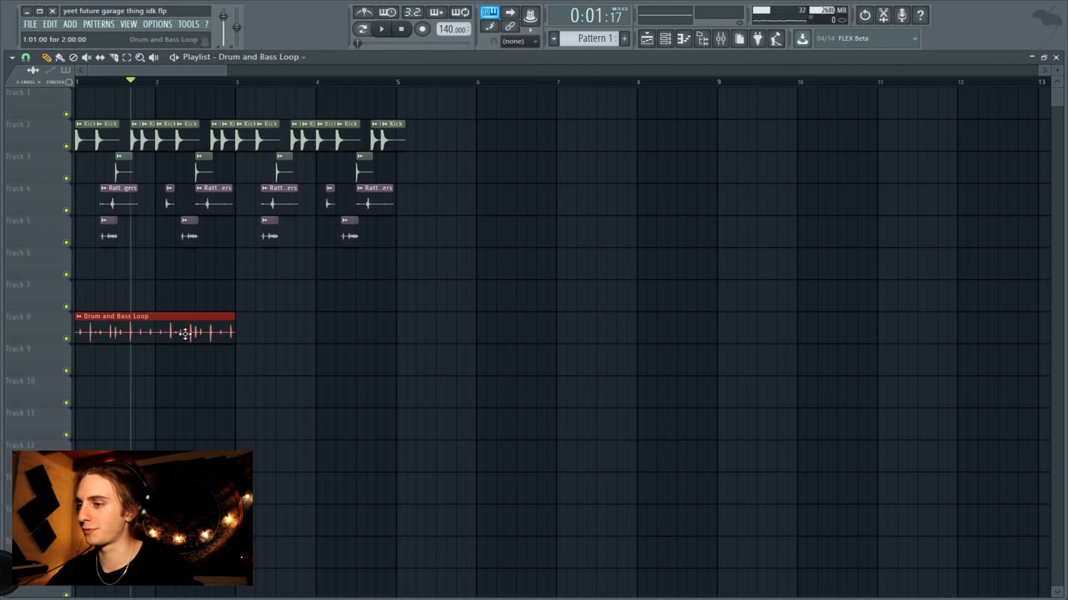
pyautogui.hotkey('ctrl', 'b')
pyautogui.press('space')
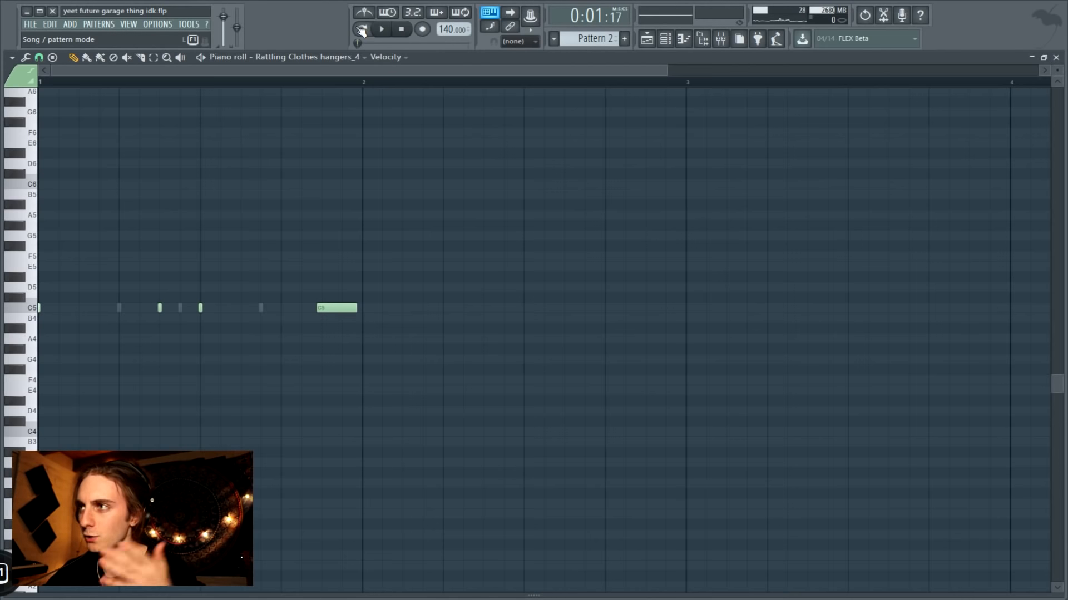
# Duplicate the Pattern 2 clip on Track 7 three times so it fills bars 1 to 4, and preview it.
pyautogui.press('space')
pyautogui.moveTo(223, 13); pyautogui.dragTo(223, 17)
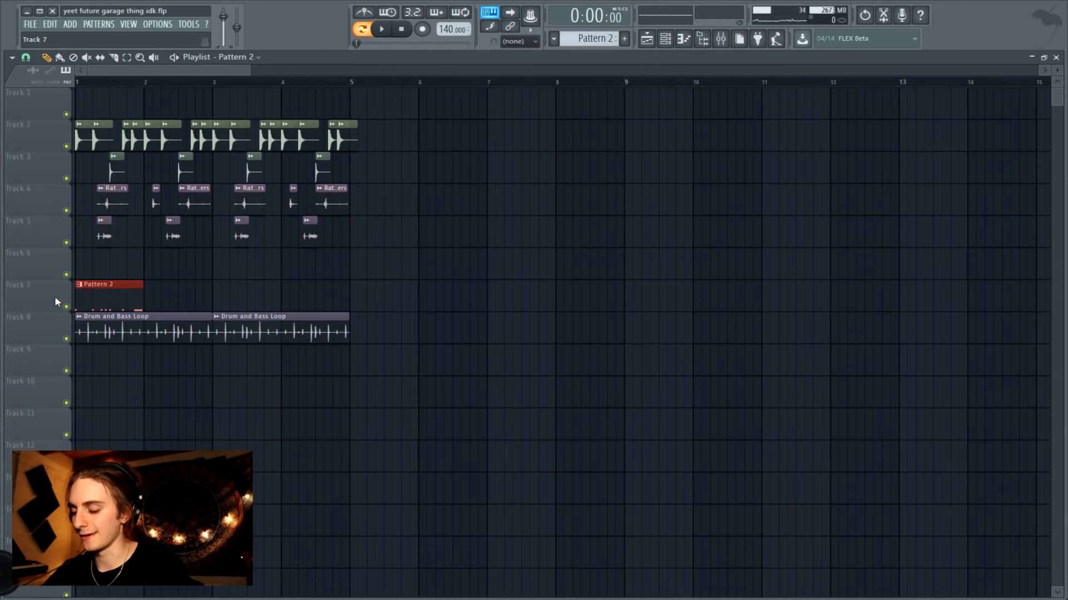
pyautogui.hotkey('ctrl', 'b')
pyautogui.hotkey('ctrl', 'b')
pyautogui.hotkey('ctrl', 'b')
pyautogui.press('space')
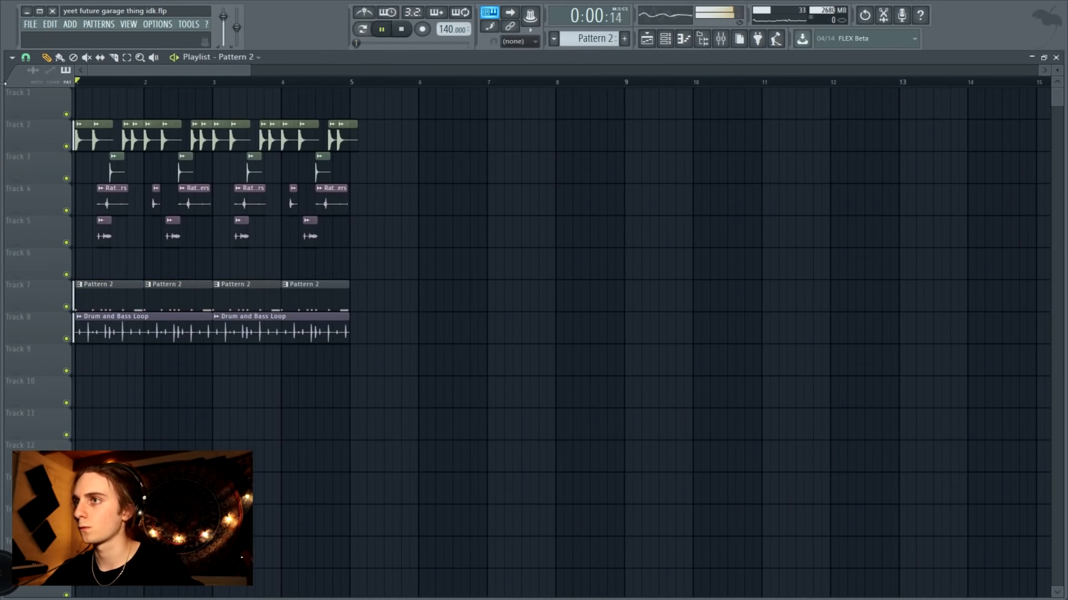
pyautogui.press('space')
# Select all clips in bars 1 to 4 and duplicate them into bars 5 to 8.
pyautogui.moveTo(402, 89); pyautogui.dragTo(24, 364)
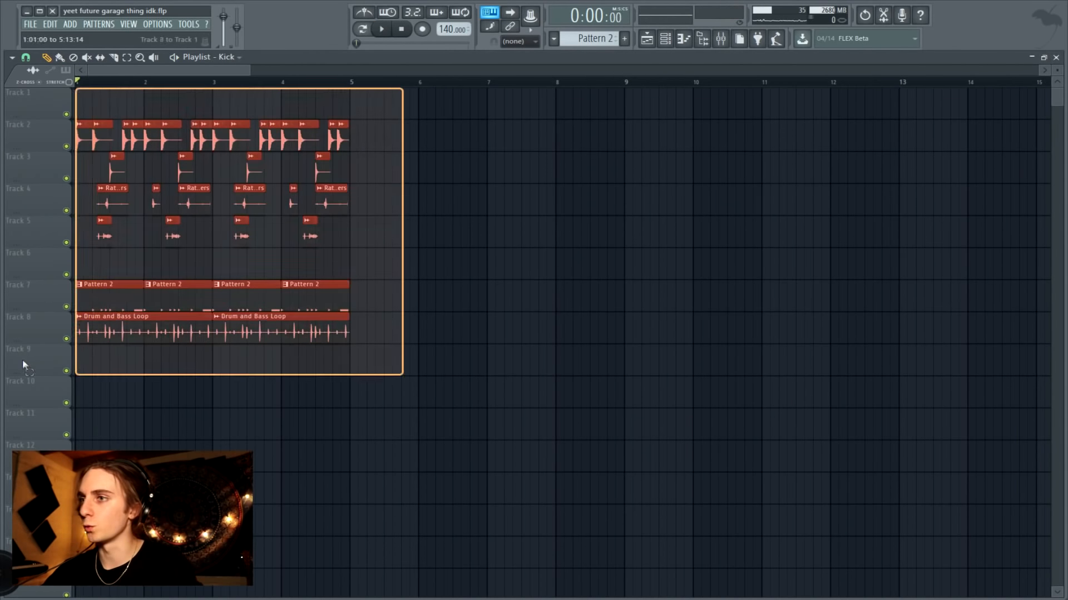
pyautogui.hotkey('ctrl', 'b')
pyautogui.moveTo(389, 315); pyautogui.dragTo(386, 315)
pyautogui.keyDown('ctrl'); pyautogui.click(540, 259); pyautogui.keyUp('ctrl')
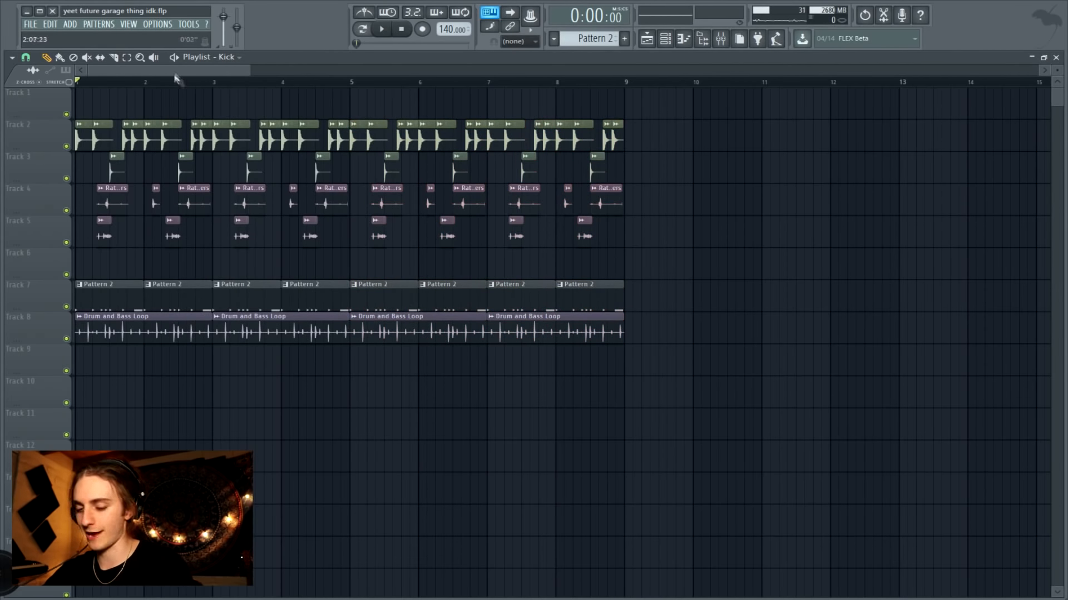
# Play back the eight-bar drum arrangement from the beginning.
pyautogui.click(355, 82)
pyautogui.moveTo(345, 88); pyautogui.dragTo(3, 111)
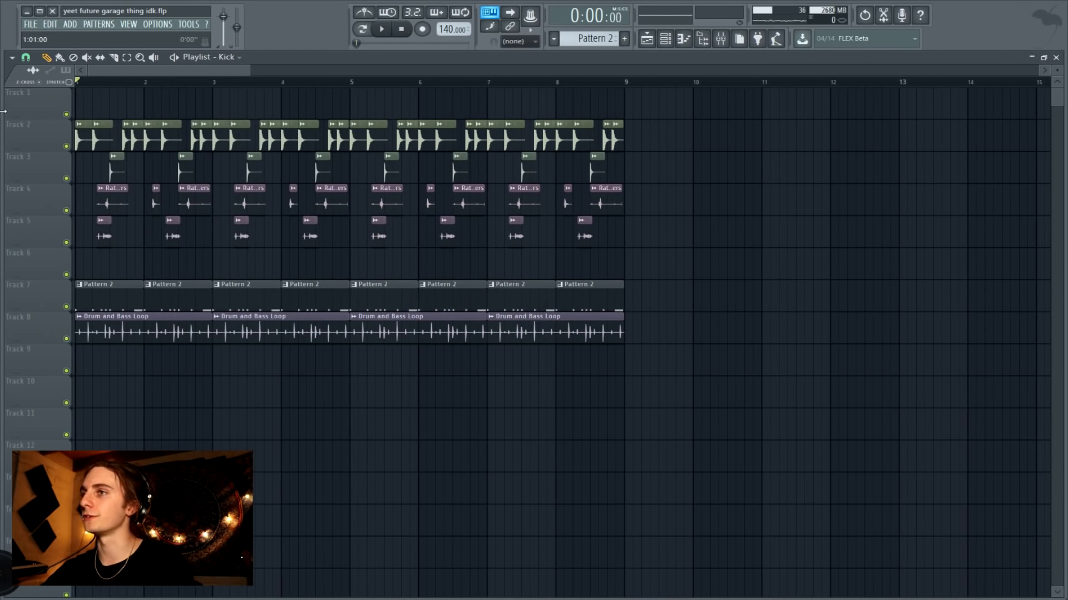
pyautogui.press('space')
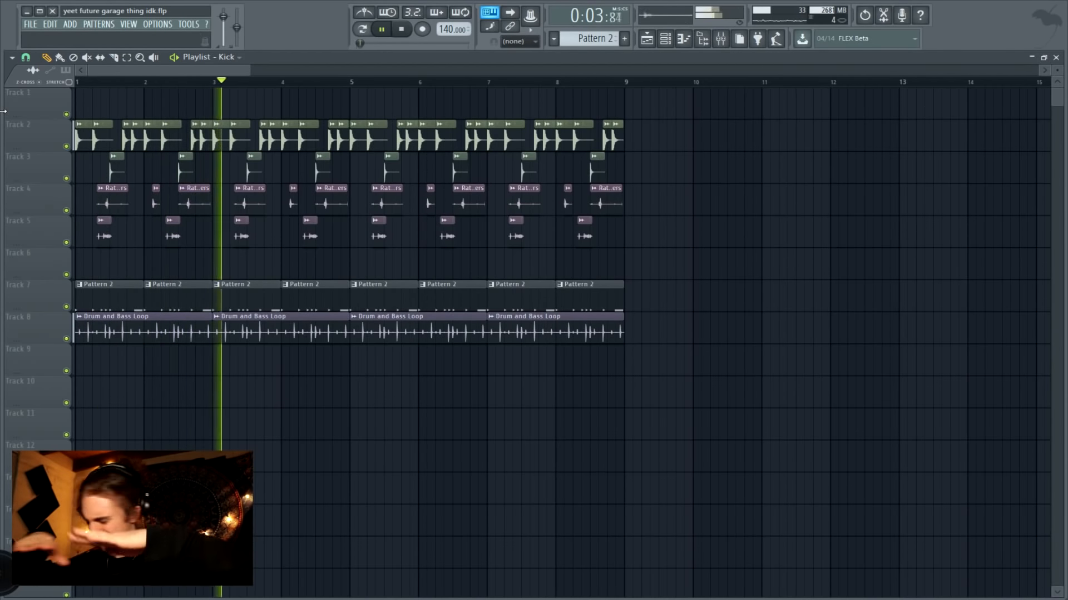
pyautogui.press('space')
pyautogui.click(293, 84)
pyautogui.moveTo(297, 88)
pyautogui.mouseDown()
pyautogui.moveTo(274, 87)
pyautogui.moveTo(283, 91)
pyautogui.mouseUp()
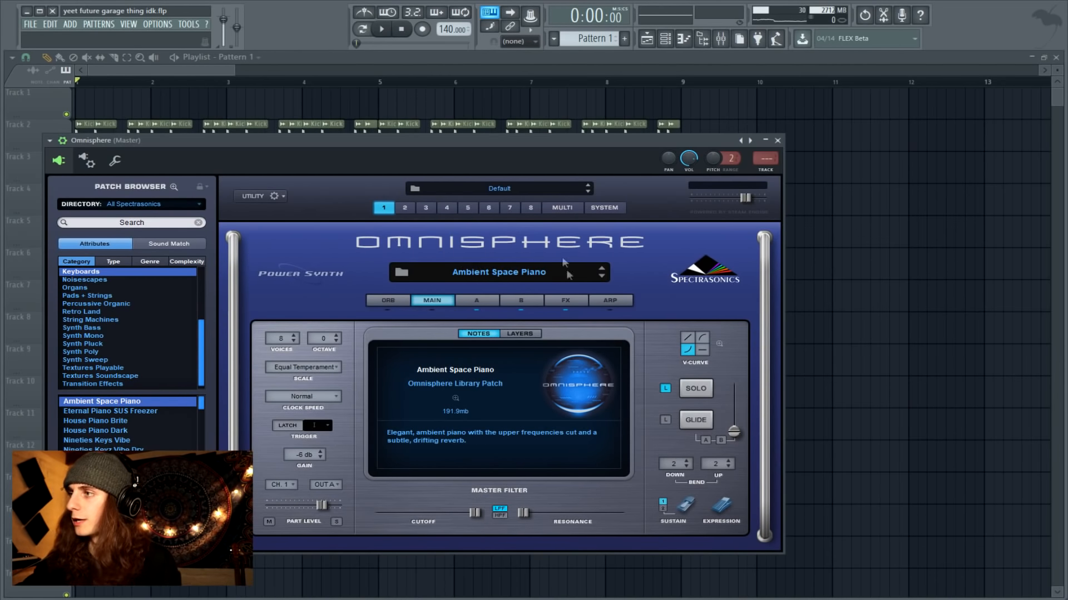
# Lay out one-bar root notes A#, D, G and A# across bars 1 to 4 in the chords idk pattern for Omnisphere.
pyautogui.scroll(-1, 471, 144)
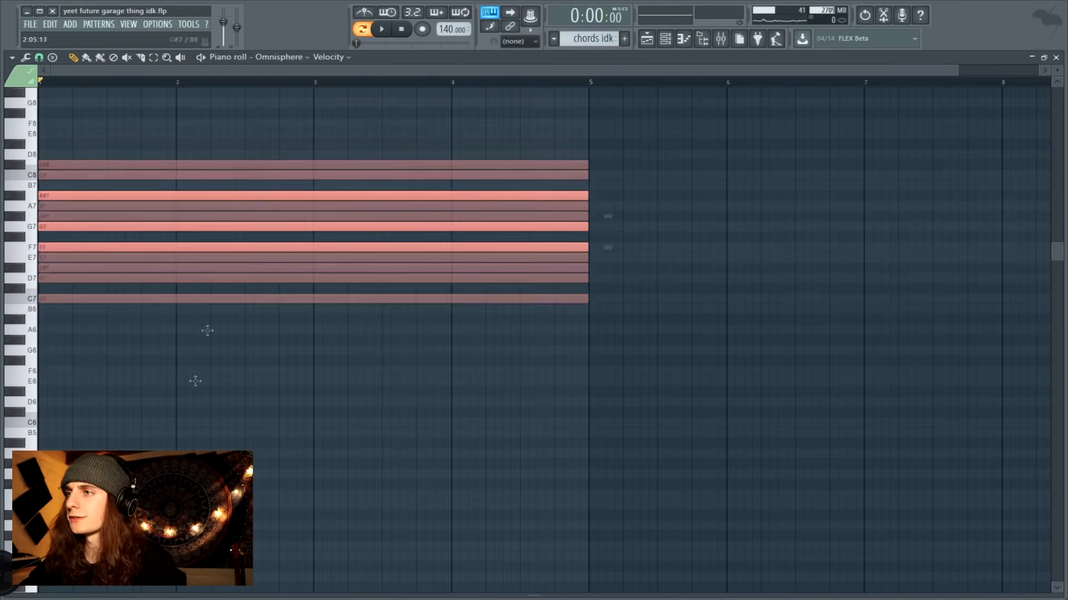
pyautogui.moveTo(201, 172); pyautogui.dragTo(154, 332)
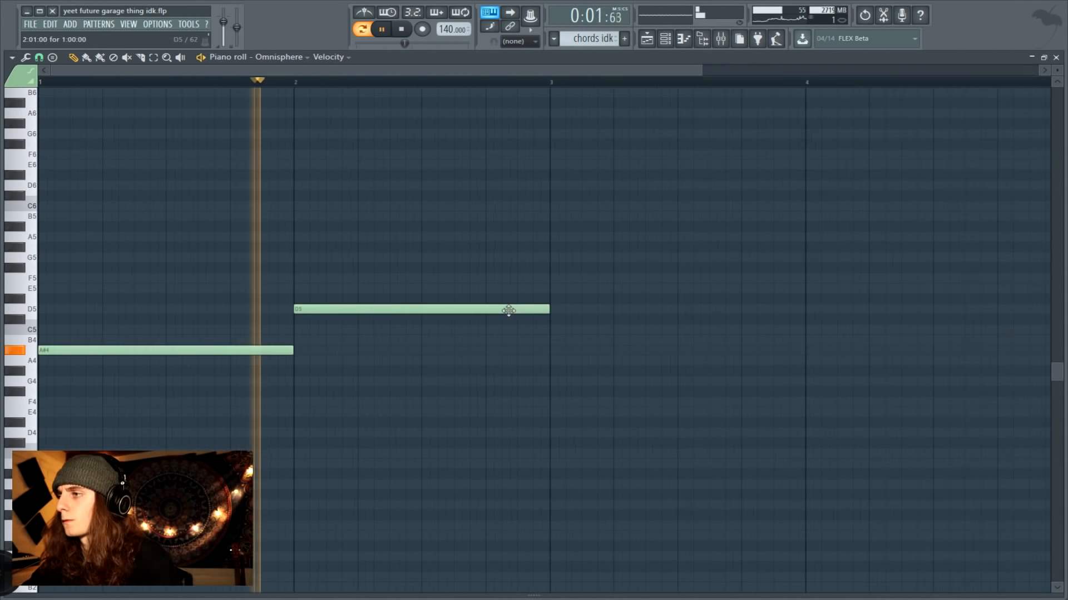
pyautogui.moveTo(508, 307); pyautogui.dragTo(966, 377)
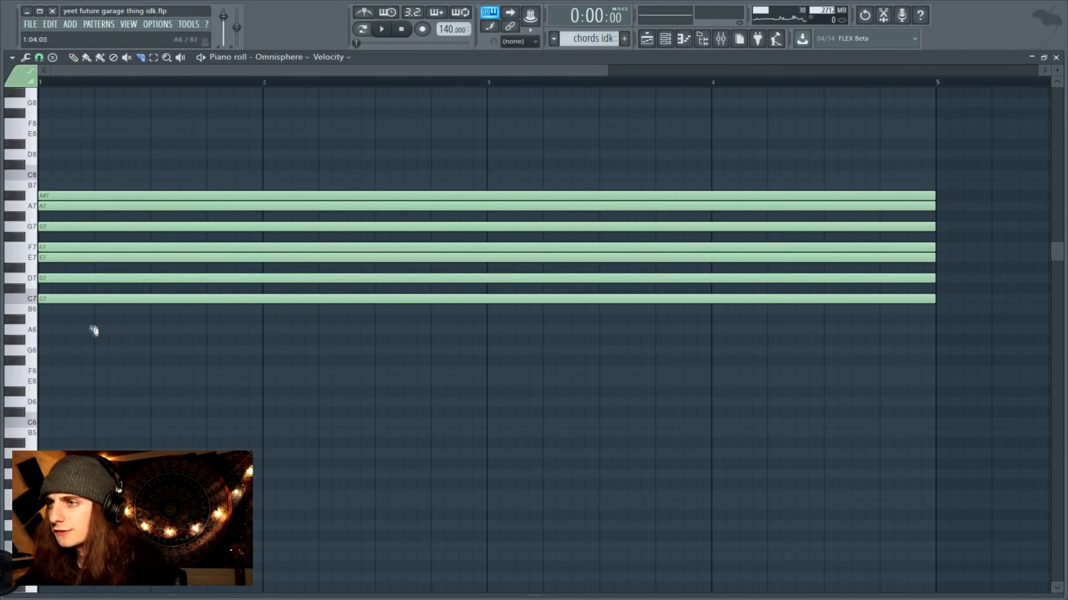
# Draw an eighth-note arpeggio over bar 1 with A5, A#5, D6, F6, A6, F6, D6 and A#5, and preview it.
pyautogui.moveTo(93, 329); pyautogui.dragTo(109, 164)
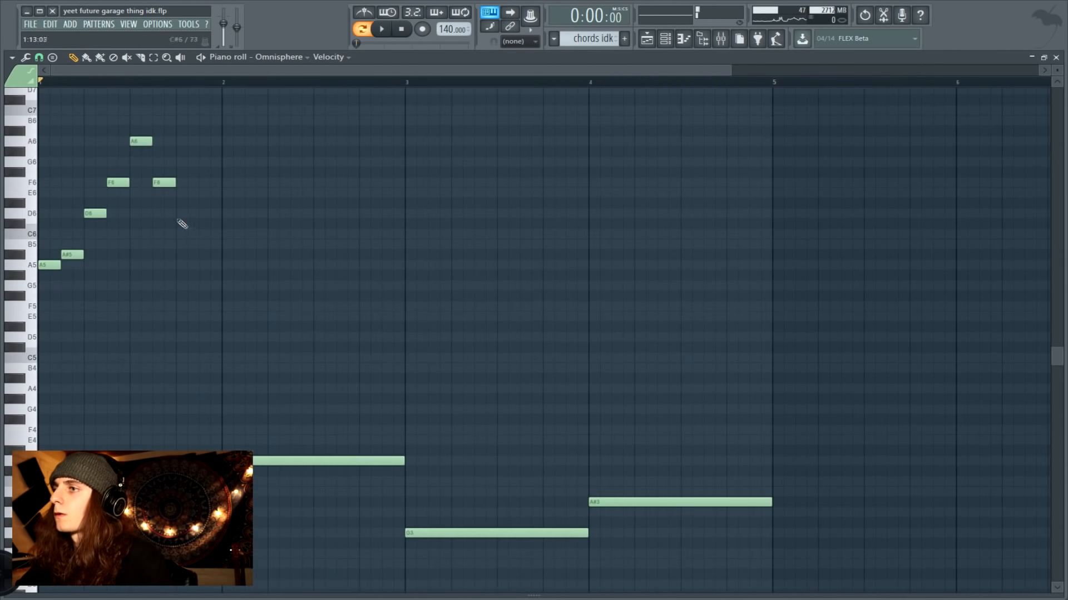
pyautogui.click(179, 214)
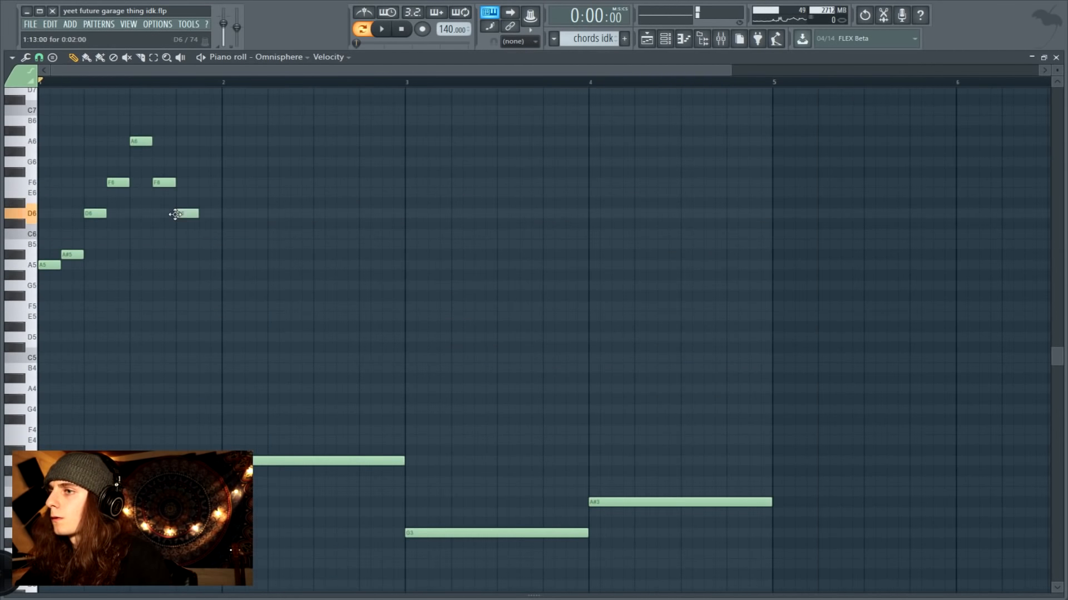
pyautogui.click(199, 254)
pyautogui.press('space')
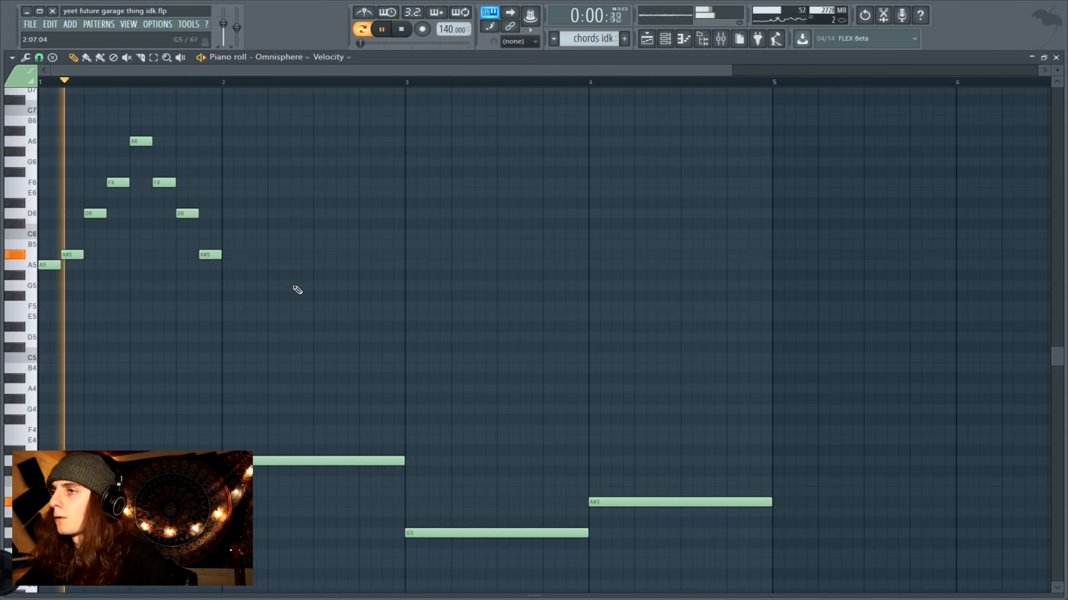
pyautogui.press('space')
# Duplicate the bar 1 arpeggio three times to fill bars 2 to 4, and play the pattern.
pyautogui.hotkey('ctrl', 'a')
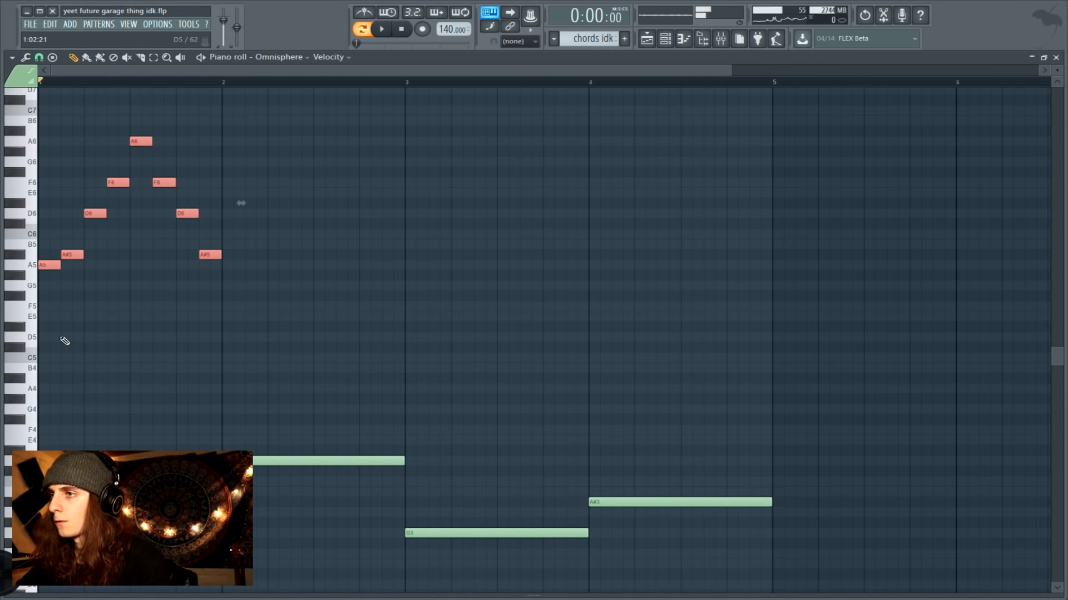
pyautogui.hotkey('ctrl', 'b')
pyautogui.hotkey('ctrl', 'b')
pyautogui.hotkey('ctrl', 'b')
pyautogui.press('space')
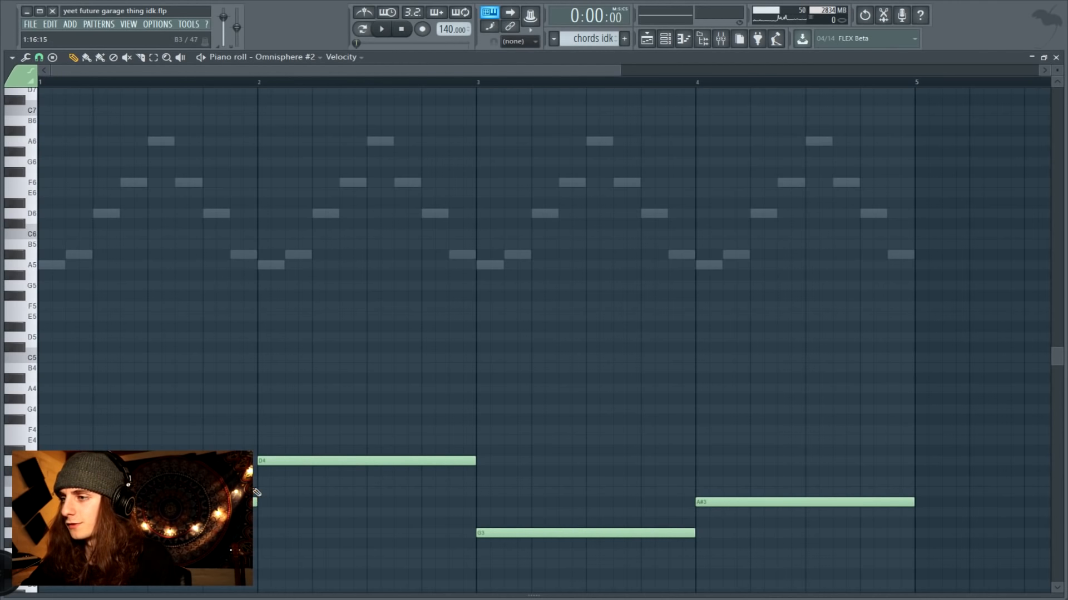
# Add a one-bar A5 in bar 1 of the Omnisphere #2 part, and swap the G3 and D4 notes between bars 2 and 3.
pyautogui.moveTo(211, 447); pyautogui.dragTo(159, 270)
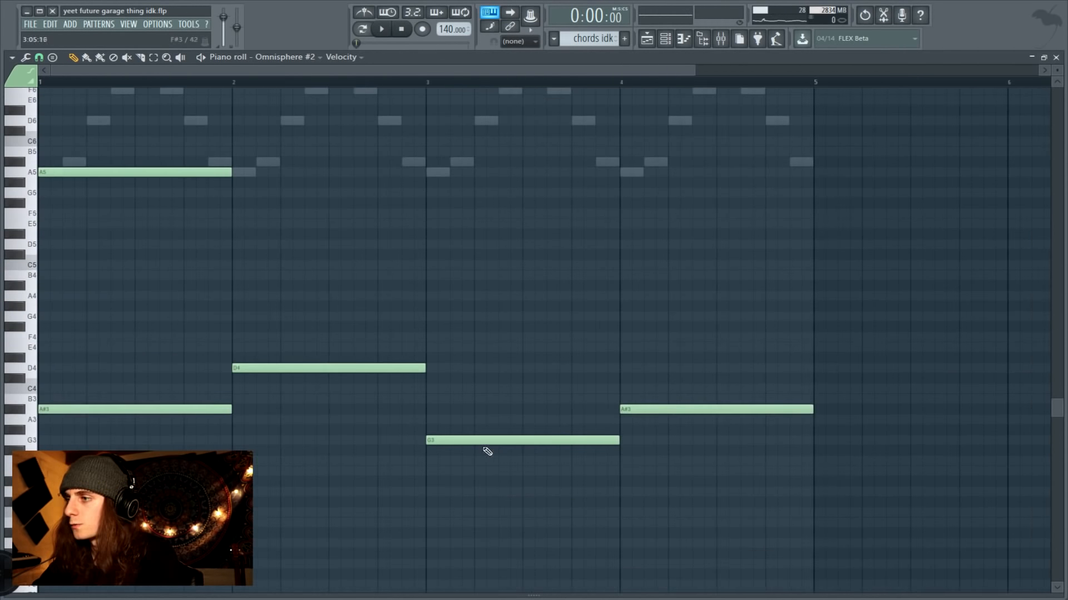
pyautogui.moveTo(485, 441); pyautogui.dragTo(291, 441)
pyautogui.moveTo(255, 368); pyautogui.dragTo(438, 368)
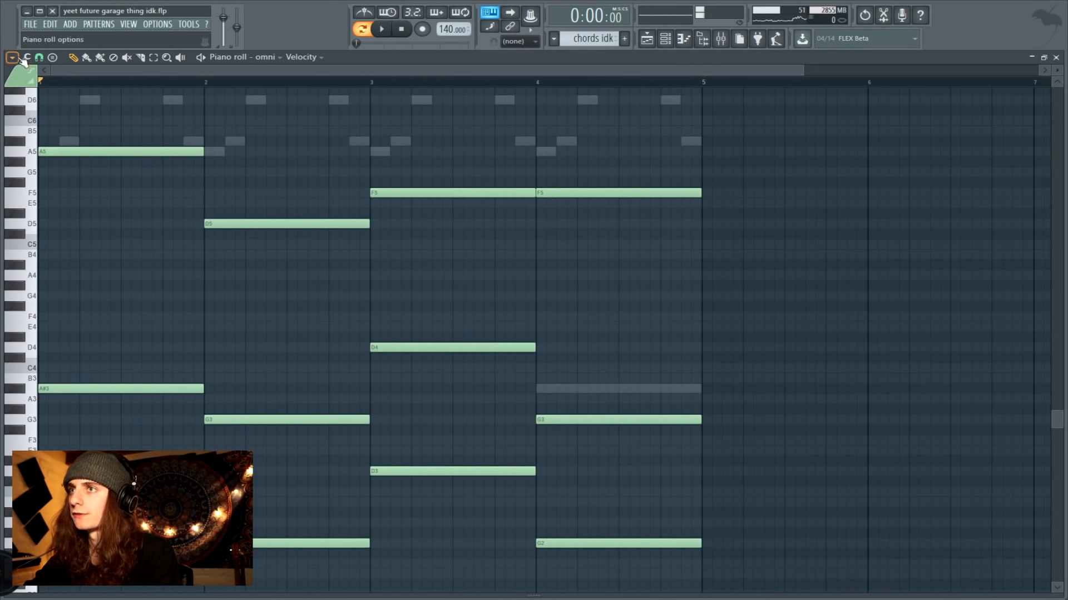
# Run a piano roll editing tool on the omni chord notes and play the pattern.
pyautogui.click(25, 57)
pyautogui.click(55, 163)
pyautogui.press('space')
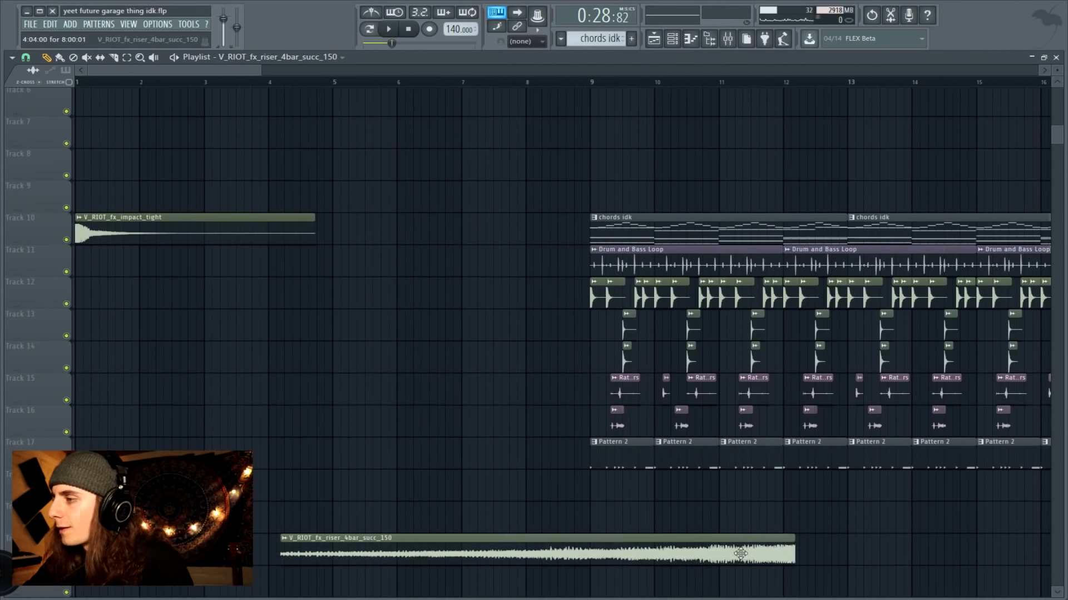
# Place the V_RIOT_fx_riser_4bar_succ_150 clip at bar 1 of Track 12, trimmed to end at bar 8, and move the single Kick to bar 8 on Track 11.
pyautogui.moveTo(794, 548); pyautogui.dragTo(398, 317)
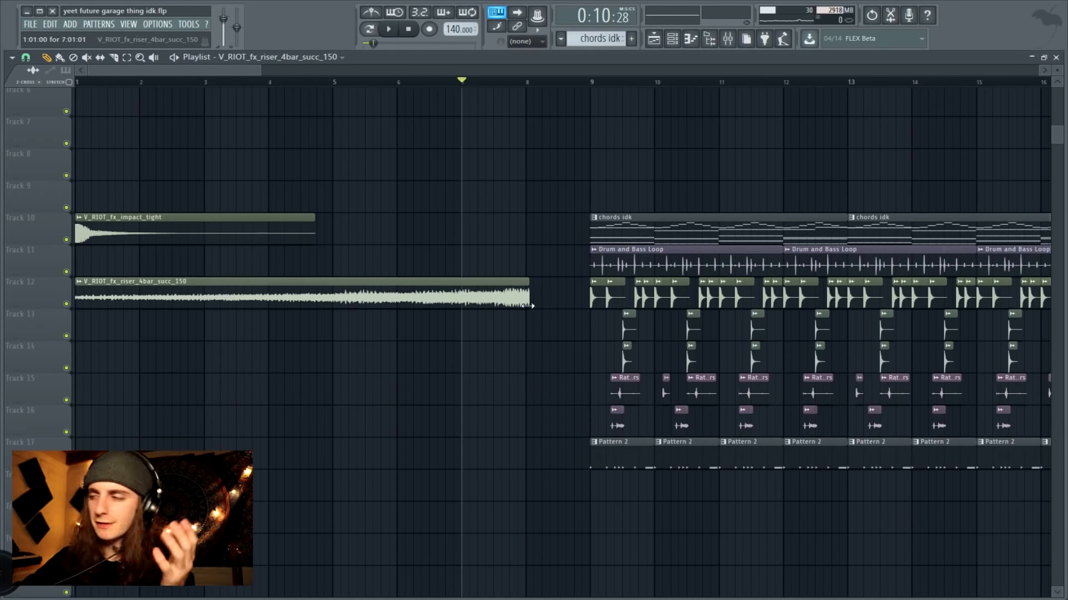
pyautogui.moveTo(530, 303)
pyautogui.mouseDown()
pyautogui.moveTo(587, 288)
pyautogui.moveTo(528, 284)
pyautogui.mouseUp()
pyautogui.click(446, 84)
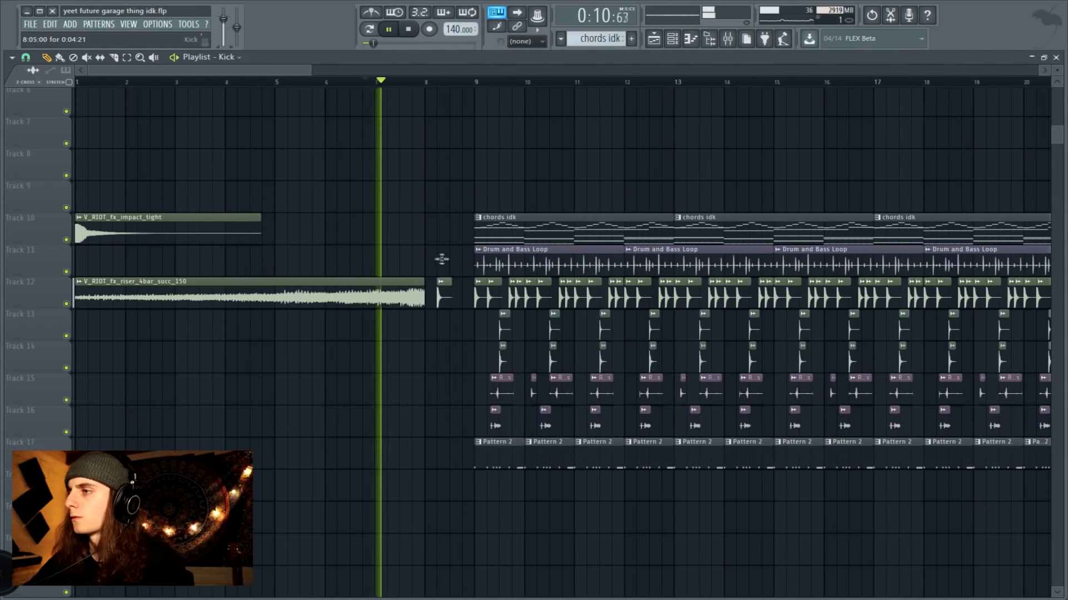
pyautogui.moveTo(441, 260); pyautogui.dragTo(432, 253)
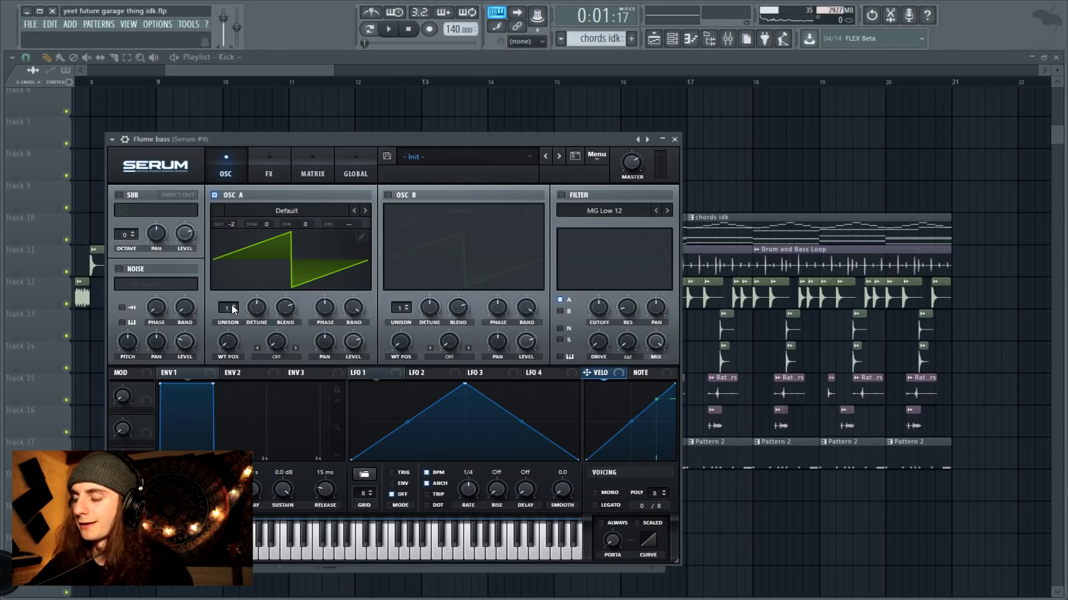
# Raise the OSC A unison voices of the Flume bass in Serum and return to its oscillator settings.
pyautogui.moveTo(232, 310); pyautogui.dragTo(232, 267)
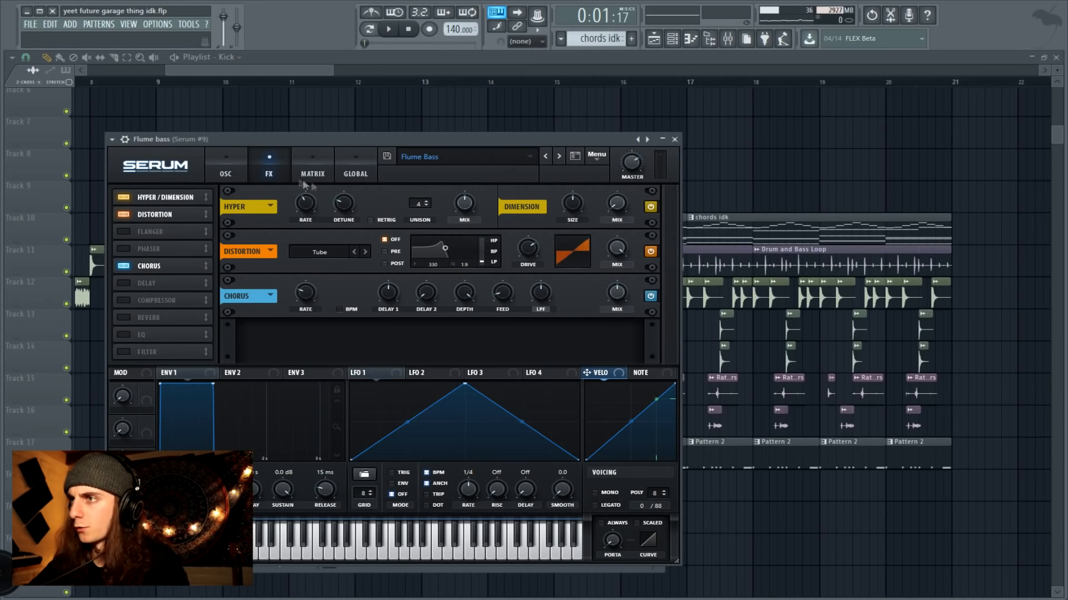
pyautogui.click(230, 160)
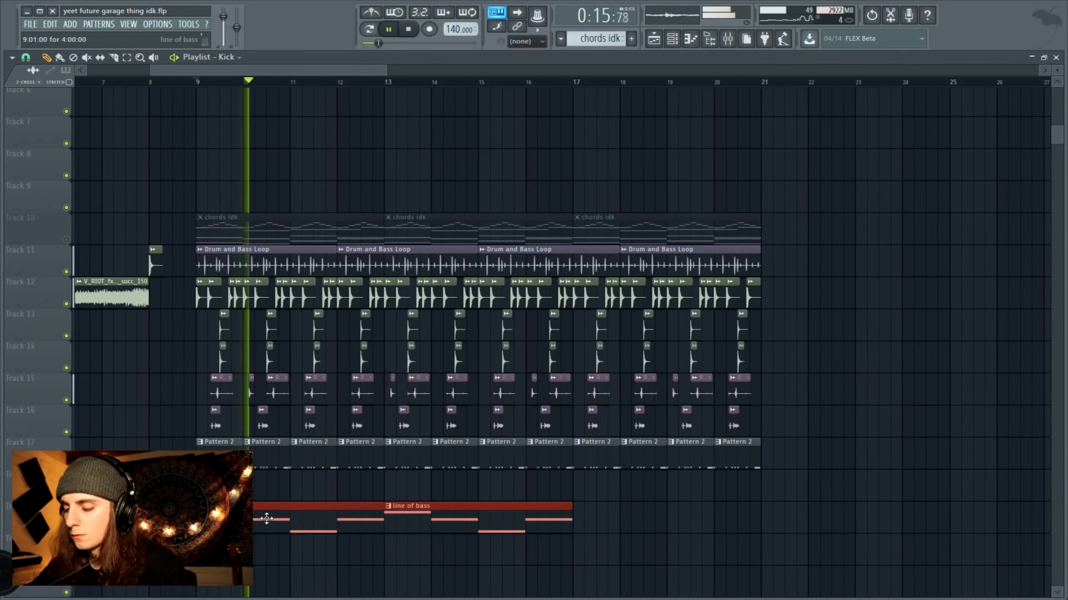
# Duplicate the line of bass clip on Track 19 to cover bars 17 to 20, and play the arrangement around bar 9.
pyautogui.hotkey('ctrl', 'b')
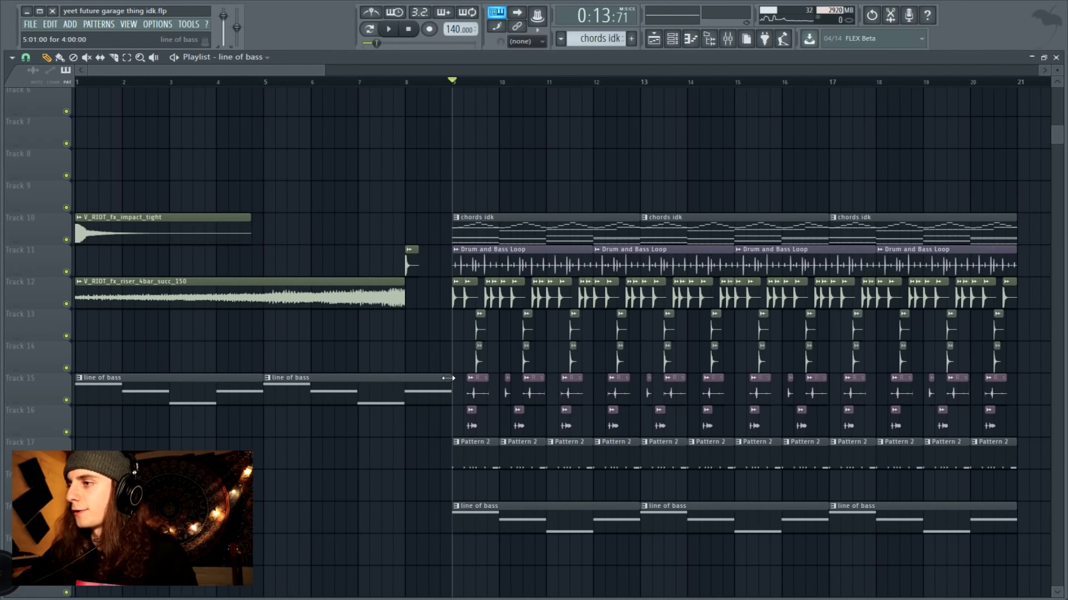
pyautogui.click(448, 371)
pyautogui.rightClick(457, 365)
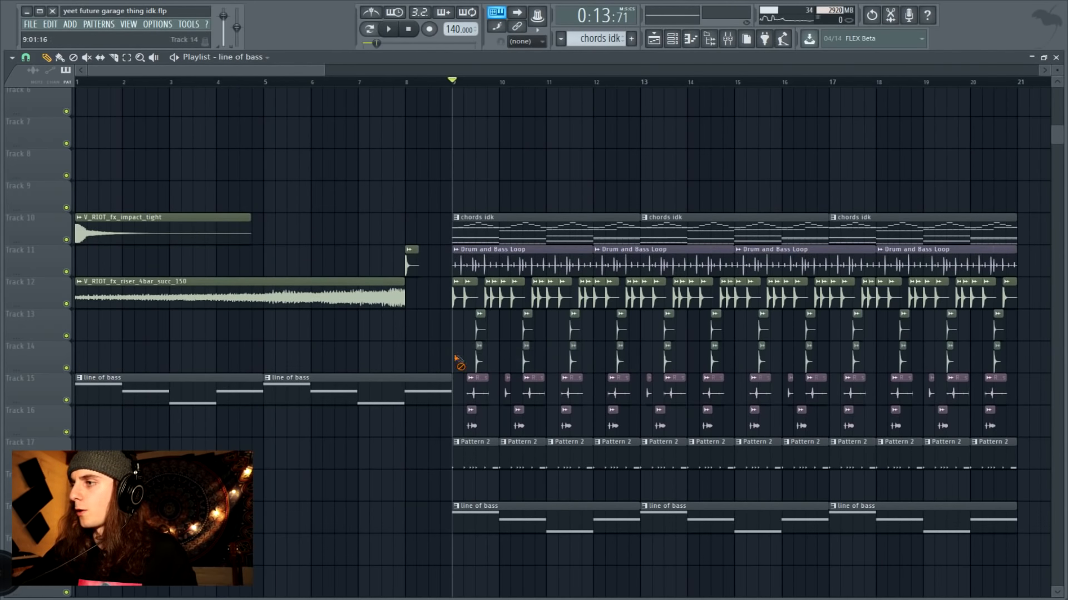
pyautogui.press('space')
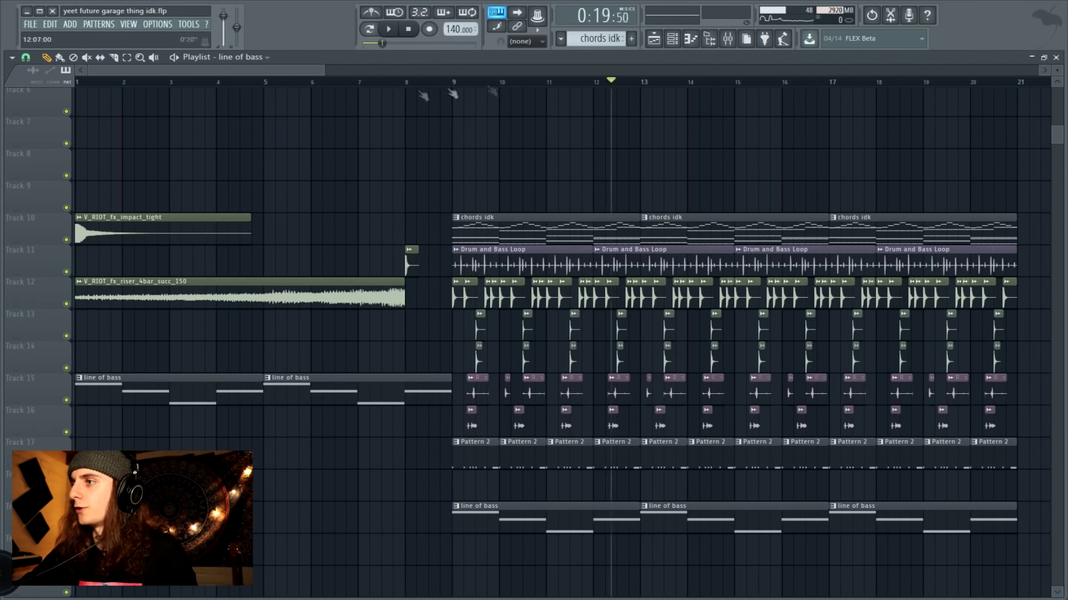
pyautogui.moveTo(514, 55)
pyautogui.mouseDown()
pyautogui.moveTo(491, 58)
pyautogui.moveTo(502, 60)
pyautogui.mouseUp()
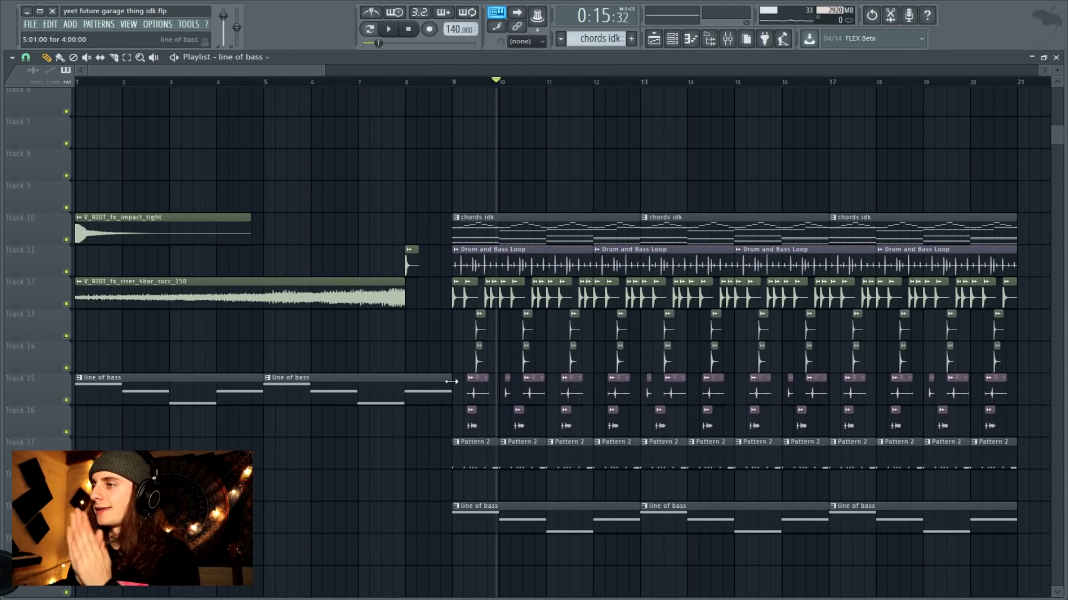
# Open the line of bass pattern, draw short A#3 notes on the first two beats for Serum #2, and copy them to bar 2 on G3.
pyautogui.doubleClick(254, 390)
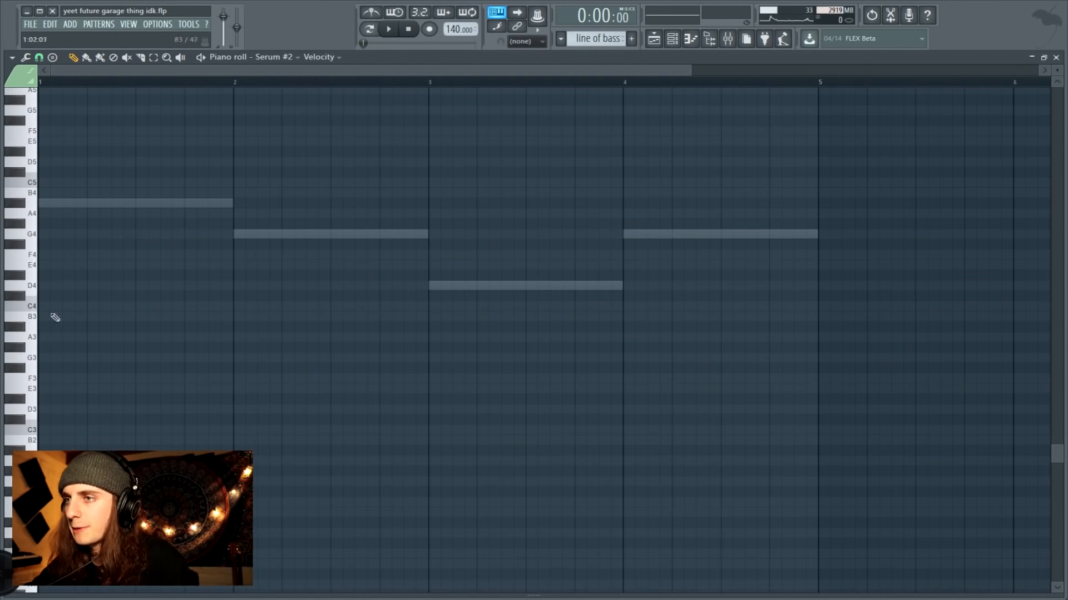
pyautogui.click(50, 327)
pyautogui.click(97, 327)
pyautogui.moveTo(37, 310); pyautogui.dragTo(129, 363)
pyautogui.moveTo(46, 328); pyautogui.dragTo(204, 357)
pyautogui.press('space')
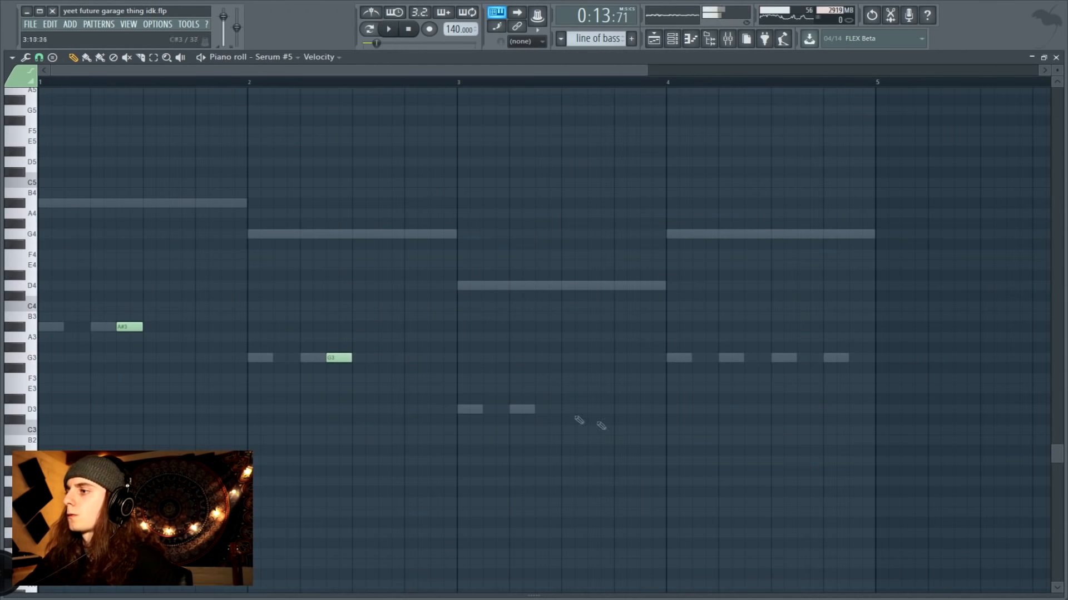
# Add a short D3 note in bar 3 of the Serum #5 part and play the pattern.
pyautogui.click(548, 410)
pyautogui.press('space')
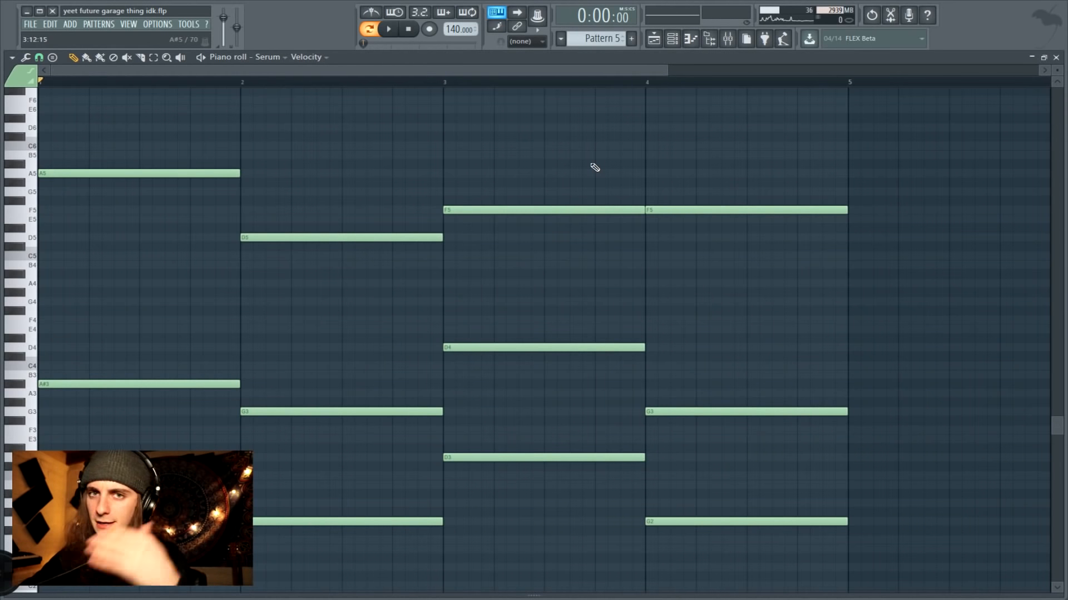
# Audition the Serum chords in Pattern 5, and adjust the Balance (SIDECHAIN) volume automation clip on Track 20 in bar 9.
pyautogui.press('space')
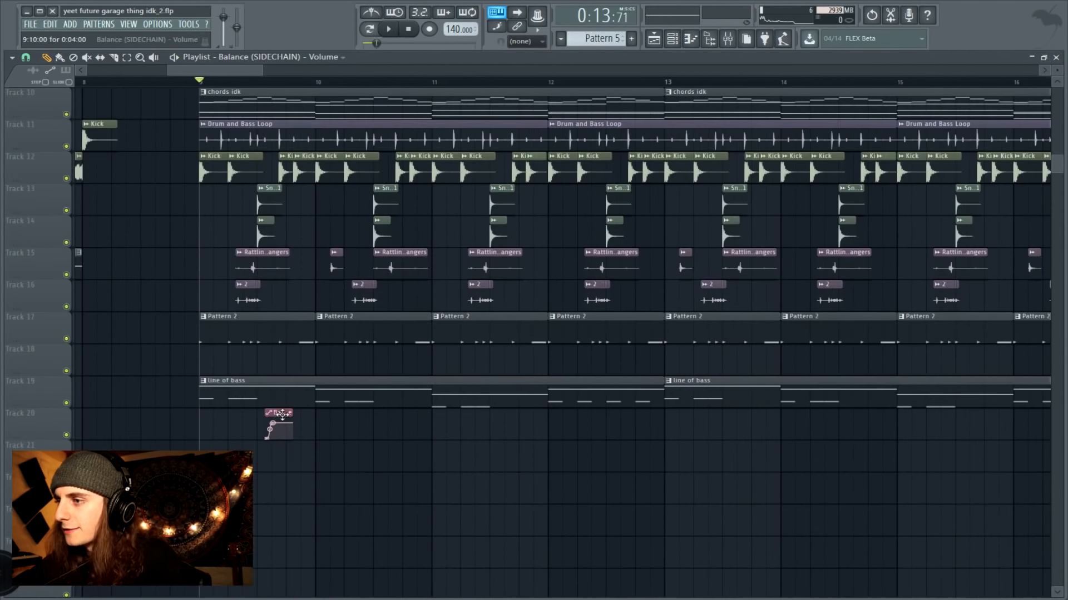
pyautogui.moveTo(287, 423)
pyautogui.mouseDown()
pyautogui.moveTo(221, 422)
pyautogui.moveTo(287, 413)
pyautogui.mouseUp()
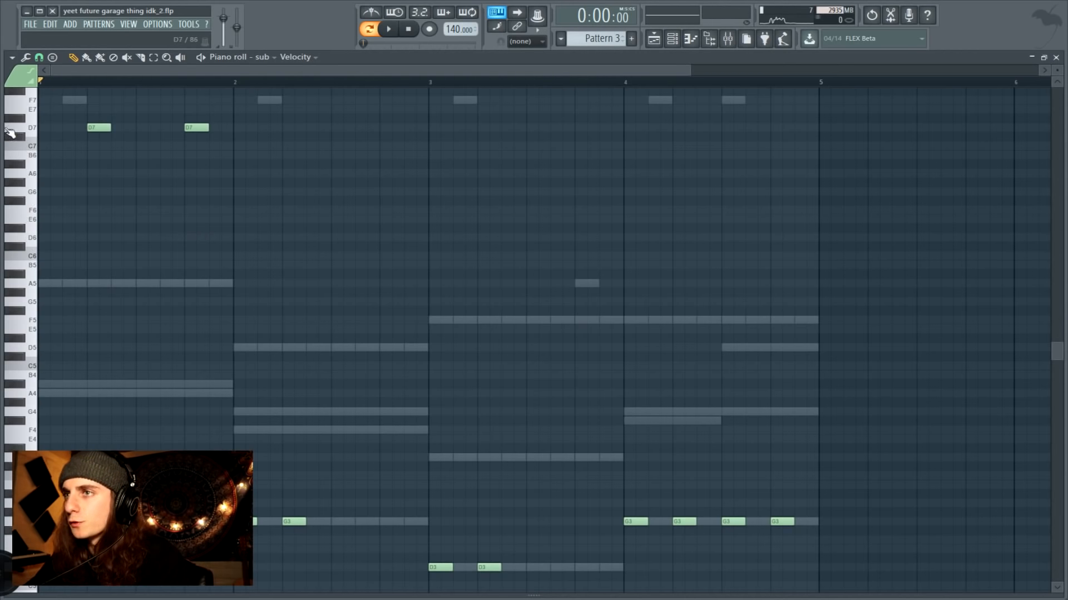
# Audition D7 in the sub part, switch to the web definition of future garage, and highlight its description and "dark atmospheres".
pyautogui.click(31, 132)
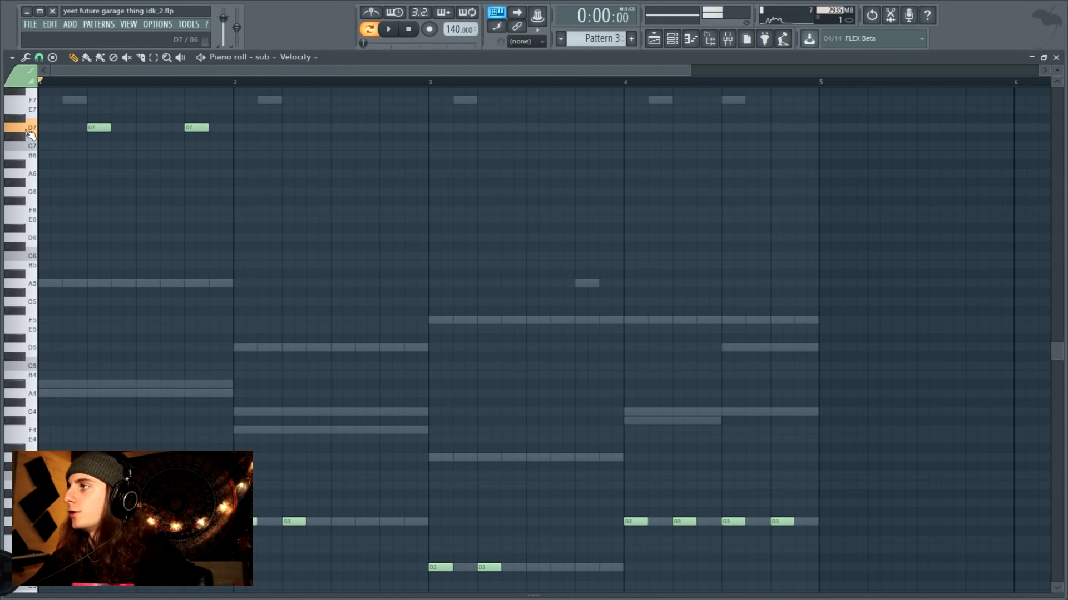
pyautogui.moveTo(260, 123); pyautogui.dragTo(684, 132)
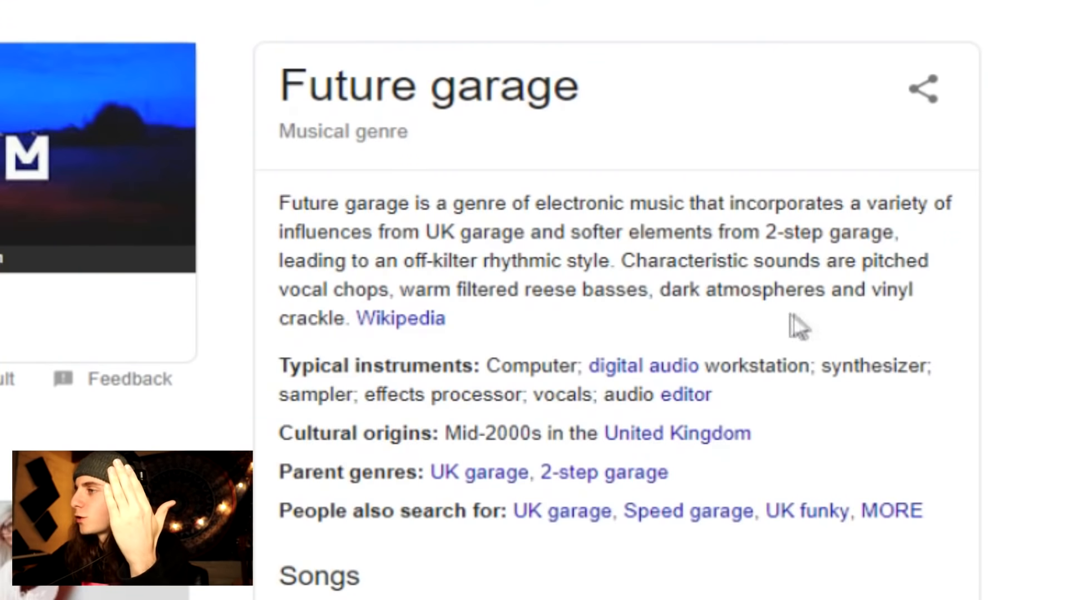
pyautogui.moveTo(791, 317); pyautogui.dragTo(350, 232)
pyautogui.click(286, 209)
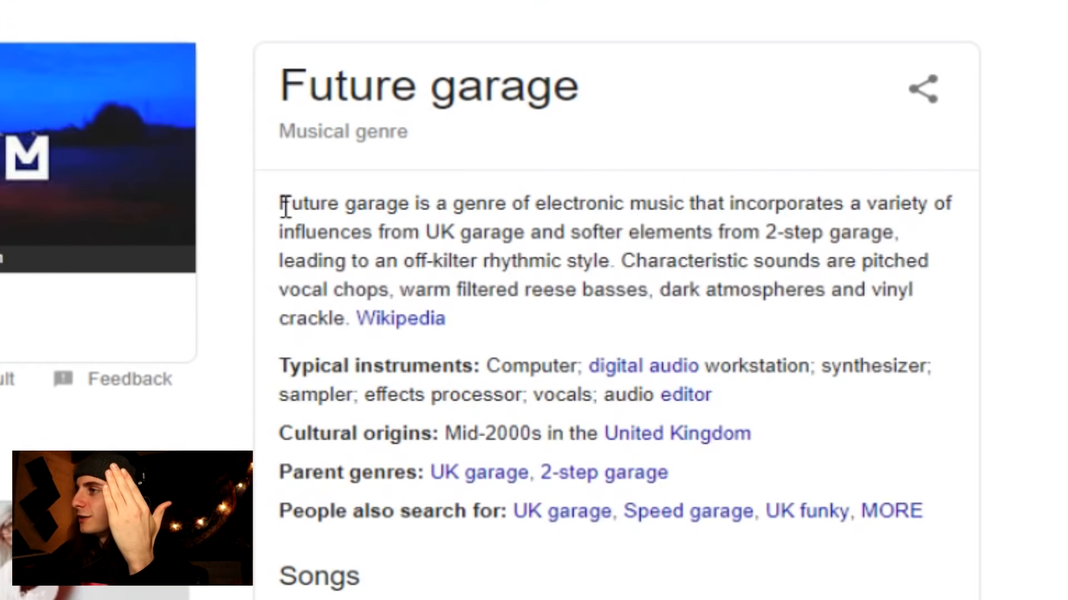
pyautogui.moveTo(279, 205); pyautogui.dragTo(642, 237)
pyautogui.click(711, 270)
pyautogui.moveTo(716, 210); pyautogui.dragTo(799, 242)
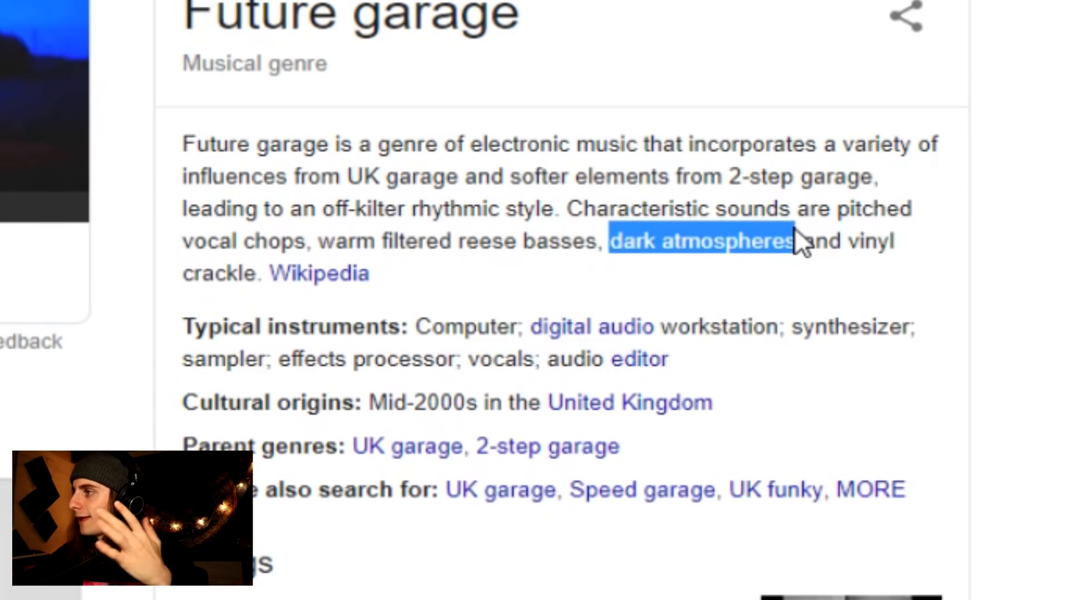
pyautogui.click(744, 244)
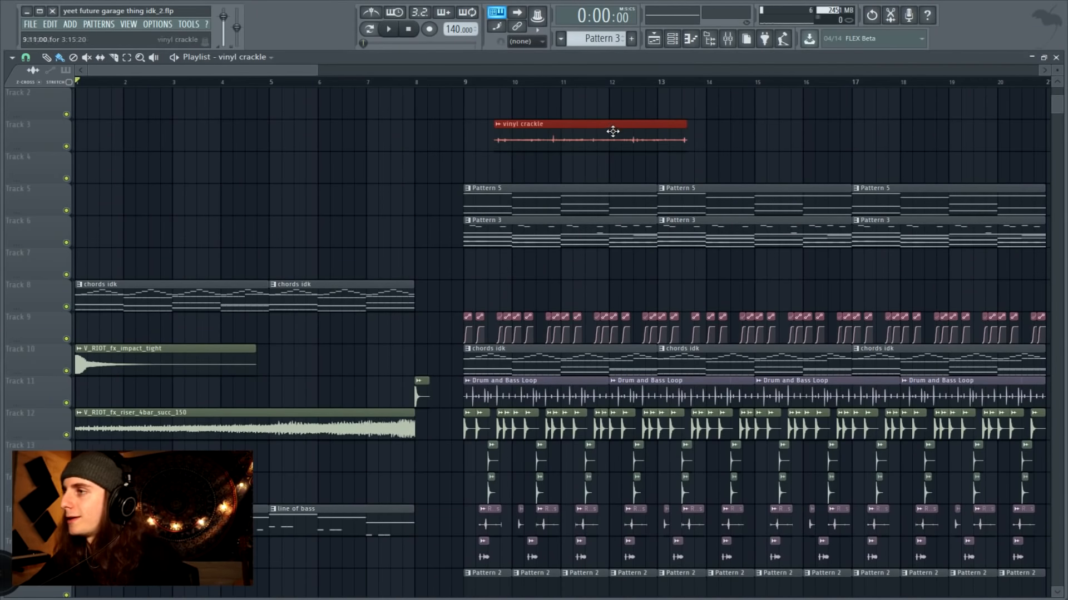
# Place the vinyl crackle clip on Track 4 from bar 1, repeat it at bar 5, and mute Tracks 10 and 12.
pyautogui.moveTo(612, 131); pyautogui.dragTo(257, 181)
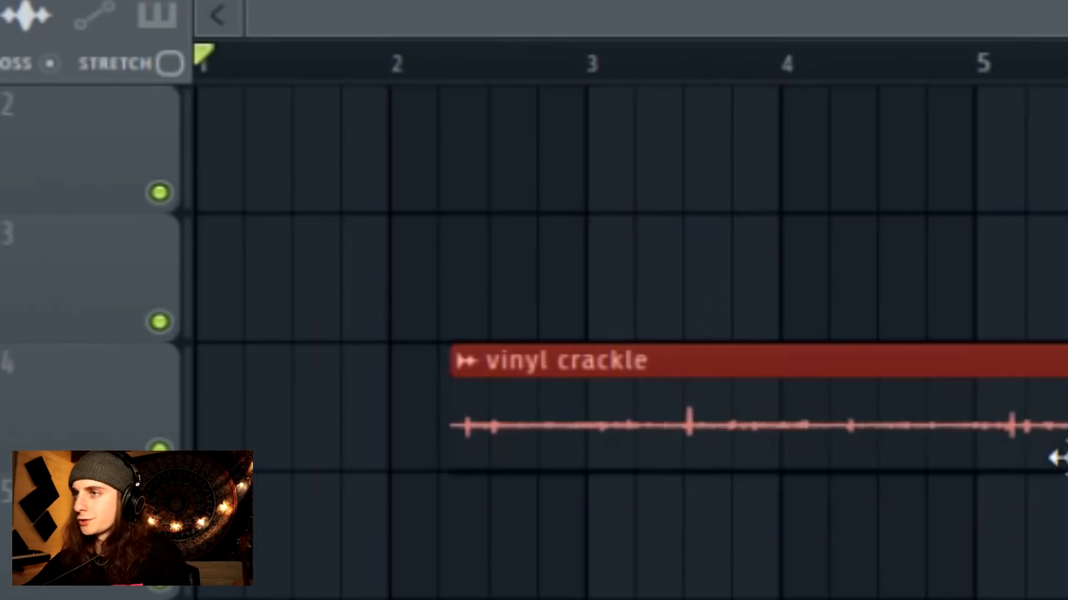
pyautogui.moveTo(1064, 459); pyautogui.dragTo(484, 460)
pyautogui.click(67, 371)
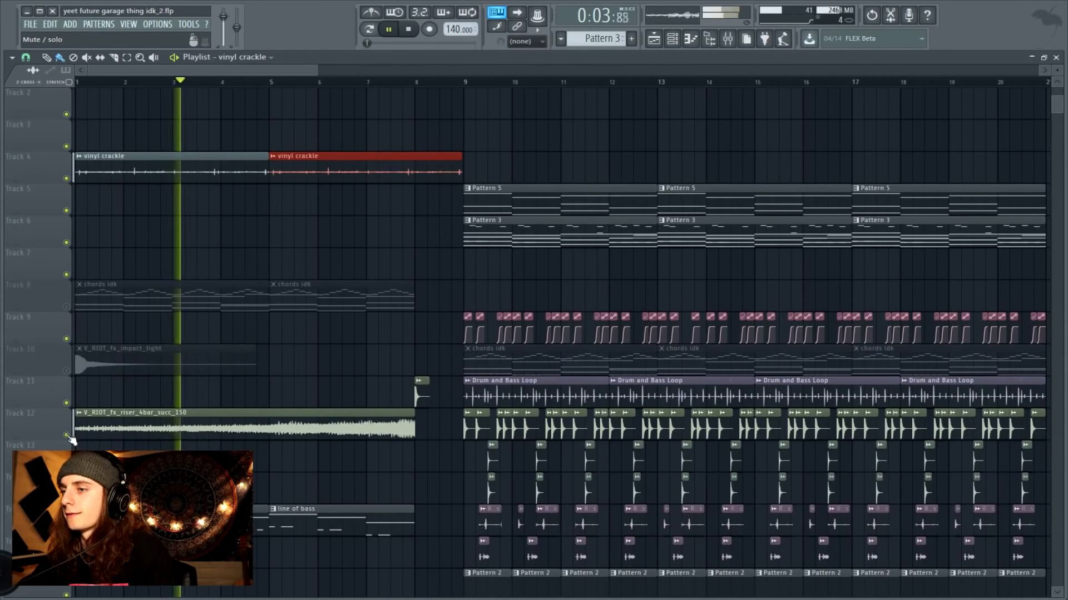
pyautogui.click(67, 437)
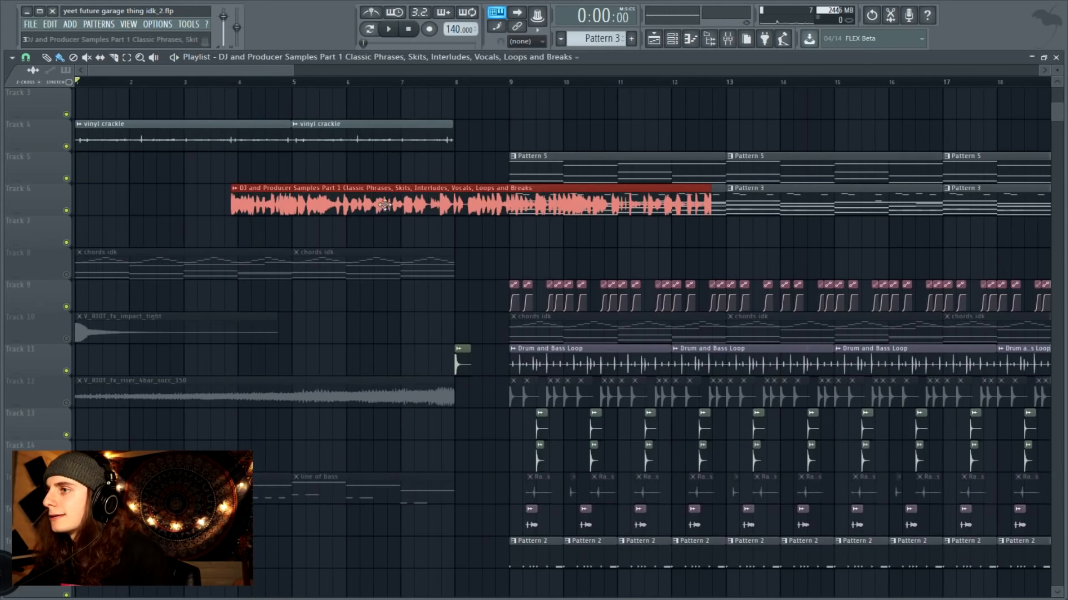
# Place the DJ and Producer Samples clip on Track 7 and trim it to a short phrase ending at bar 9.
pyautogui.moveTo(318, 221); pyautogui.dragTo(162, 221)
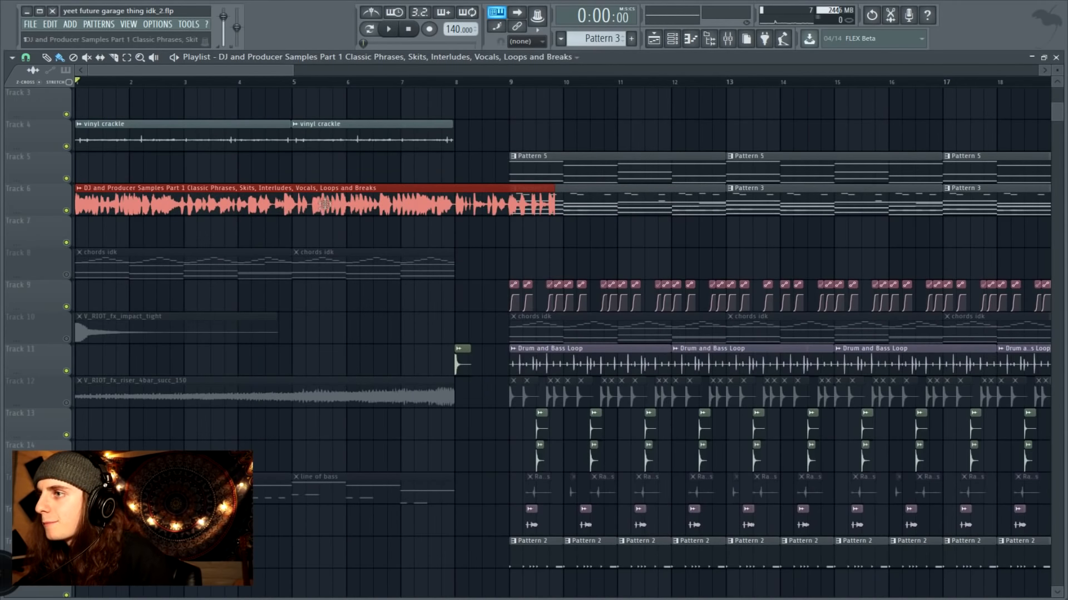
pyautogui.moveTo(313, 214); pyautogui.dragTo(312, 246)
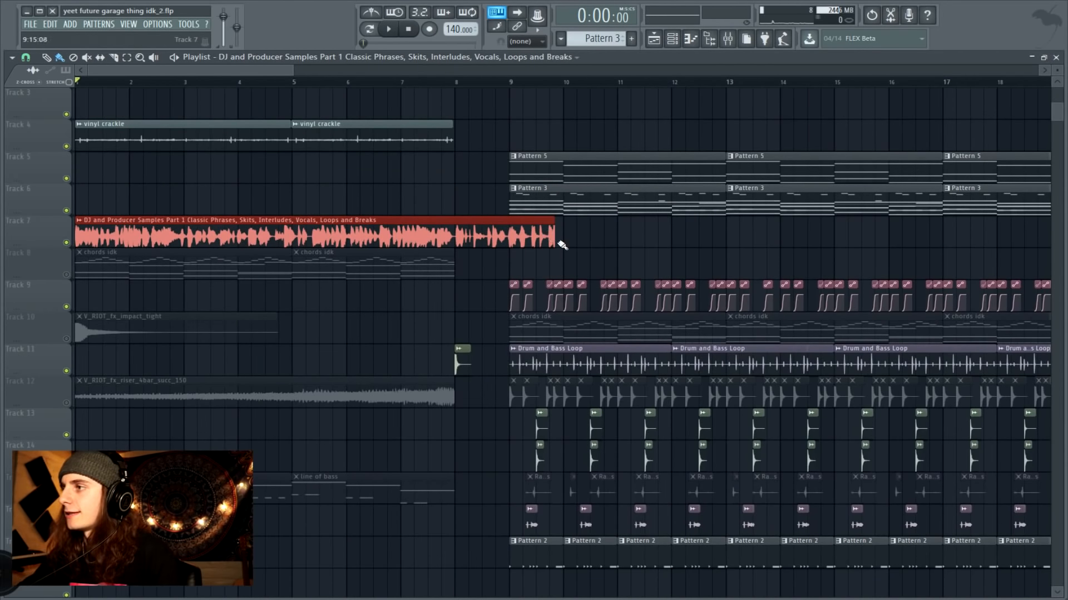
pyautogui.moveTo(556, 239); pyautogui.dragTo(250, 239)
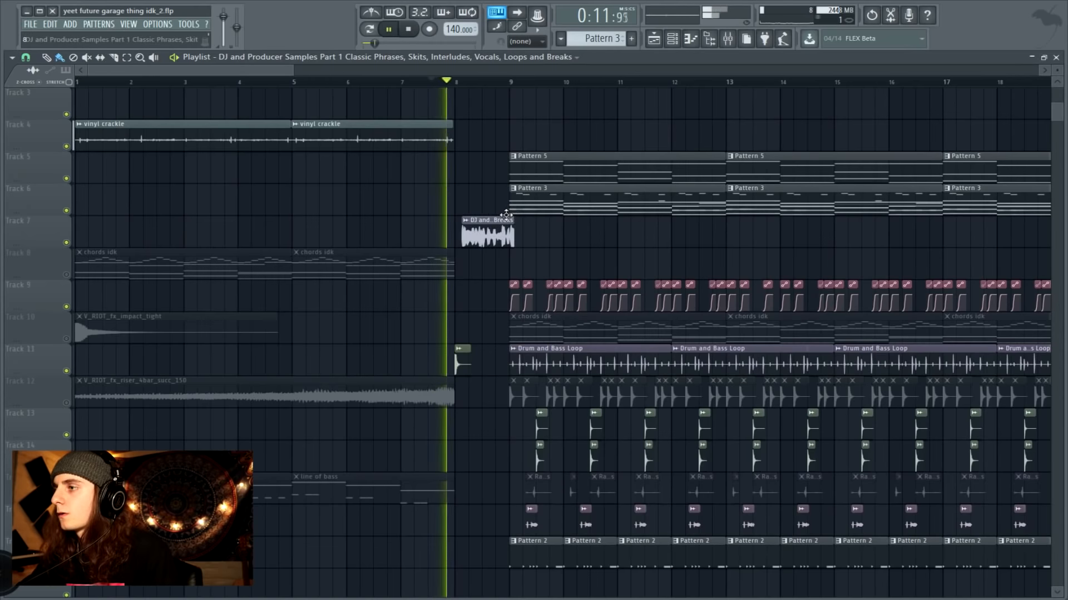
pyautogui.moveTo(504, 240)
pyautogui.mouseDown()
pyautogui.moveTo(520, 241)
pyautogui.moveTo(509, 243)
pyautogui.mouseUp()
pyautogui.moveTo(297, 235)
pyautogui.mouseDown()
pyautogui.moveTo(314, 235)
pyautogui.moveTo(287, 239)
pyautogui.mouseUp()
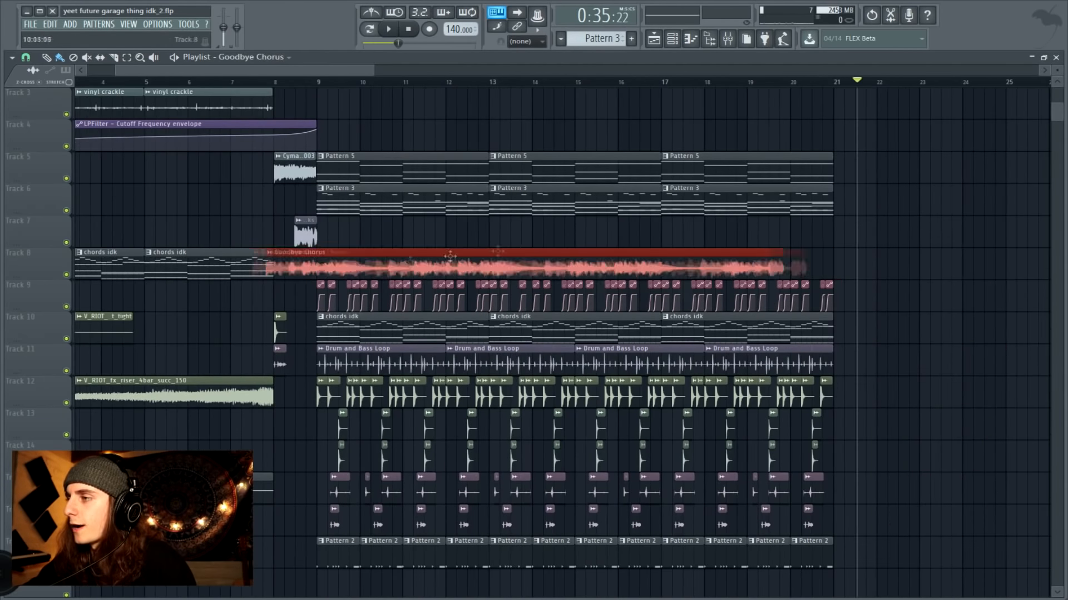
# Place the Goodbye Chorus vocal on Track 8 starting at bar 9 and play it together with Pattern 3.
pyautogui.moveTo(195, 278); pyautogui.dragTo(448, 278)
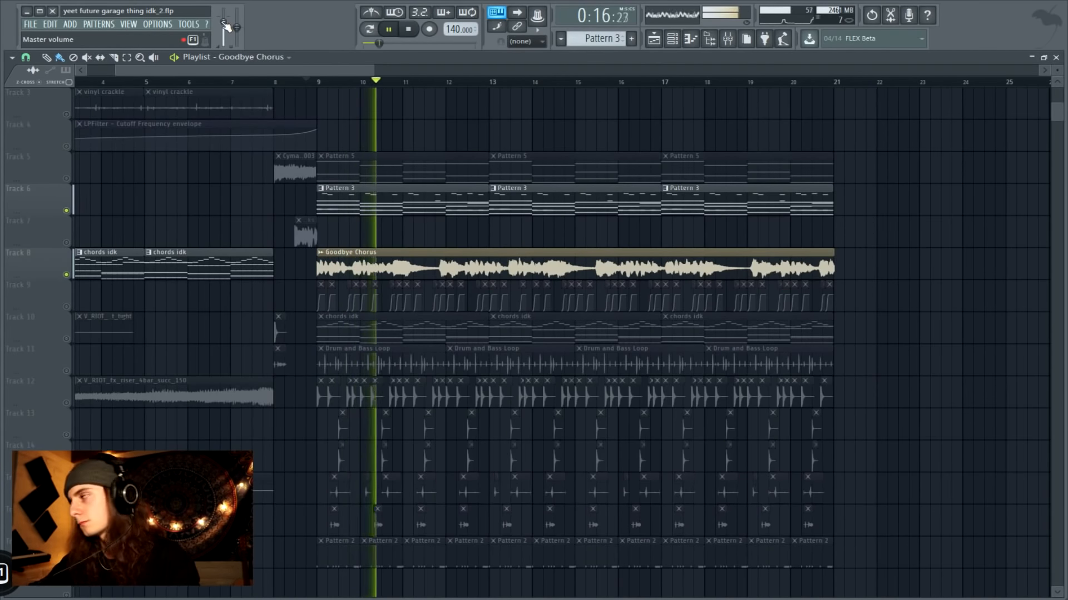
pyautogui.press('space')
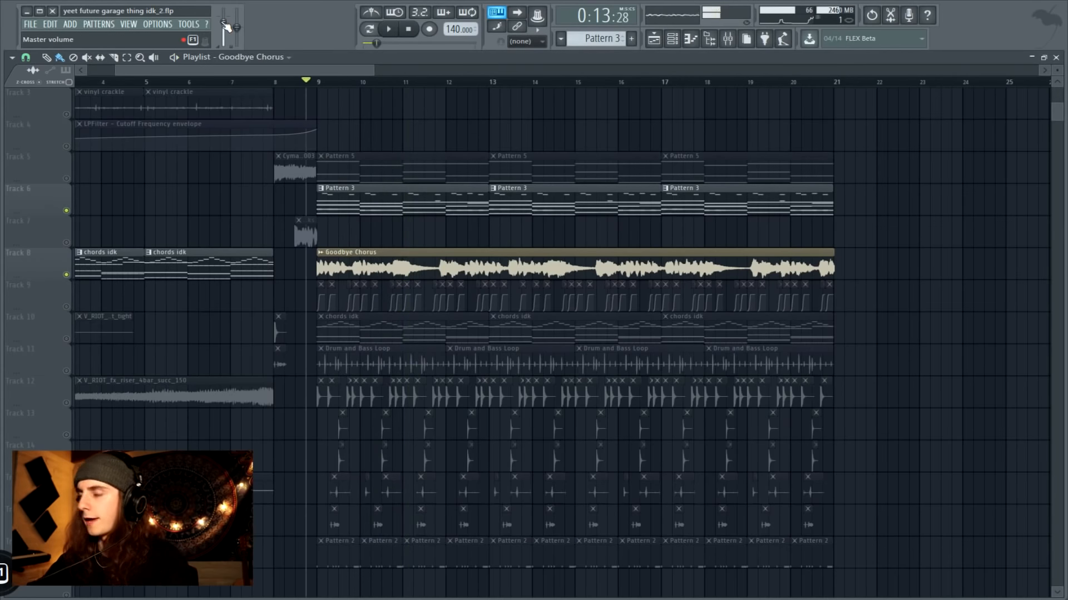
# Open the Goodbye Chorus sample settings and adjust its time-stretching pitch slightly up and down to match the track's key.
pyautogui.doubleClick(503, 251)
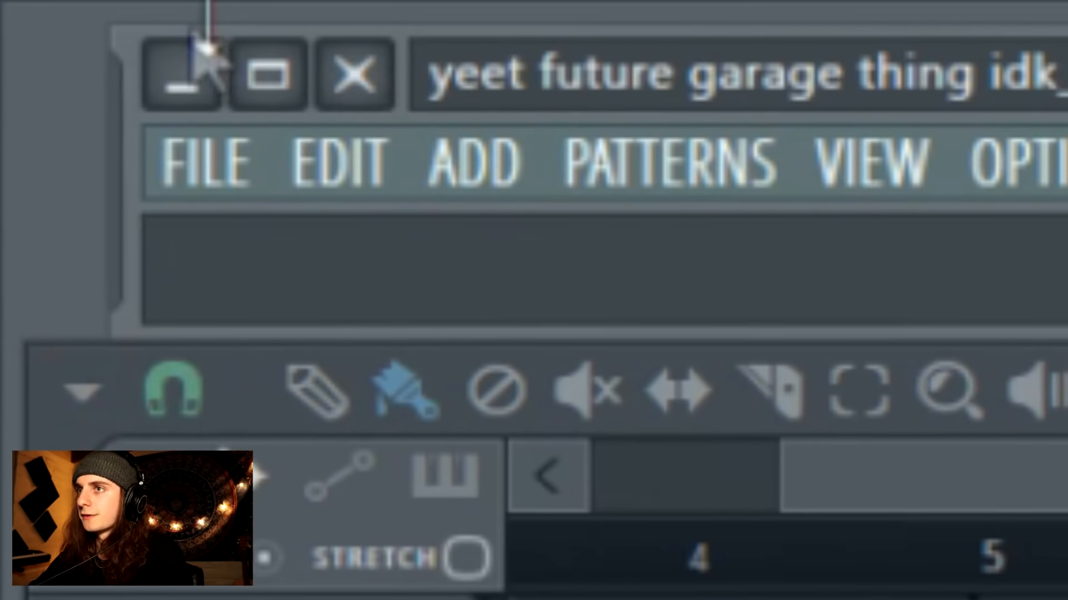
pyautogui.moveTo(426, 345); pyautogui.dragTo(426, 334)
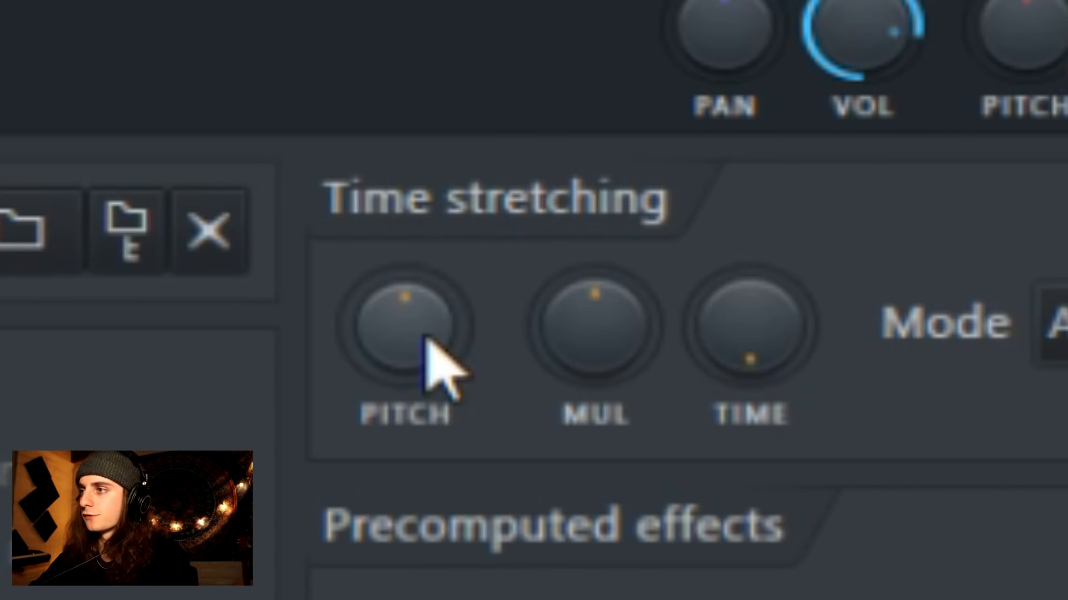
pyautogui.moveTo(425, 344); pyautogui.dragTo(426, 351)
pyautogui.moveTo(410, 311); pyautogui.dragTo(410, 299)
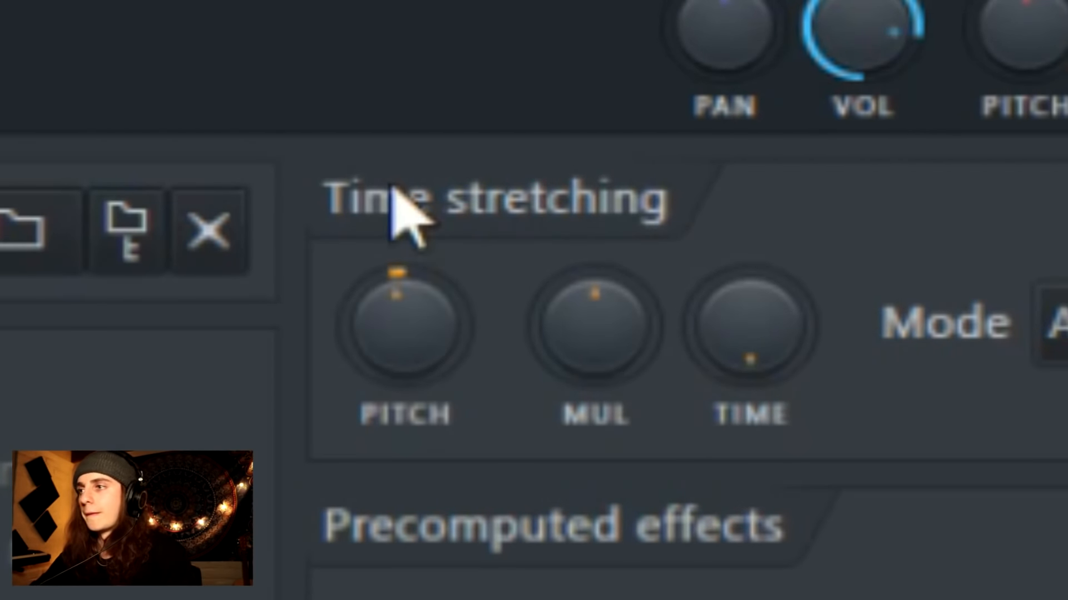
pyautogui.moveTo(412, 398); pyautogui.dragTo(412, 390)
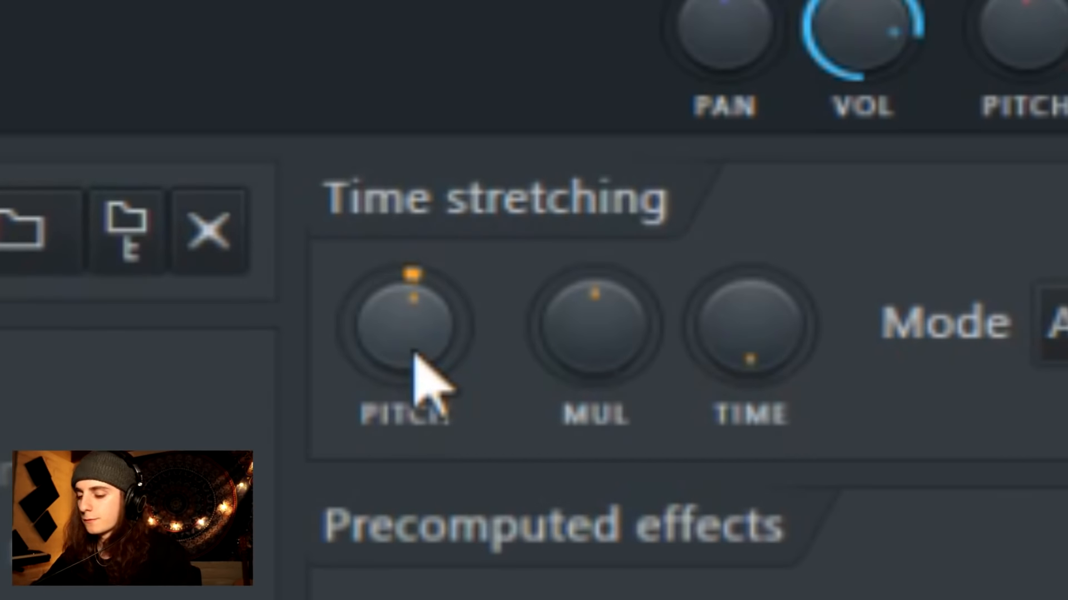
pyautogui.moveTo(412, 335); pyautogui.dragTo(412, 333)
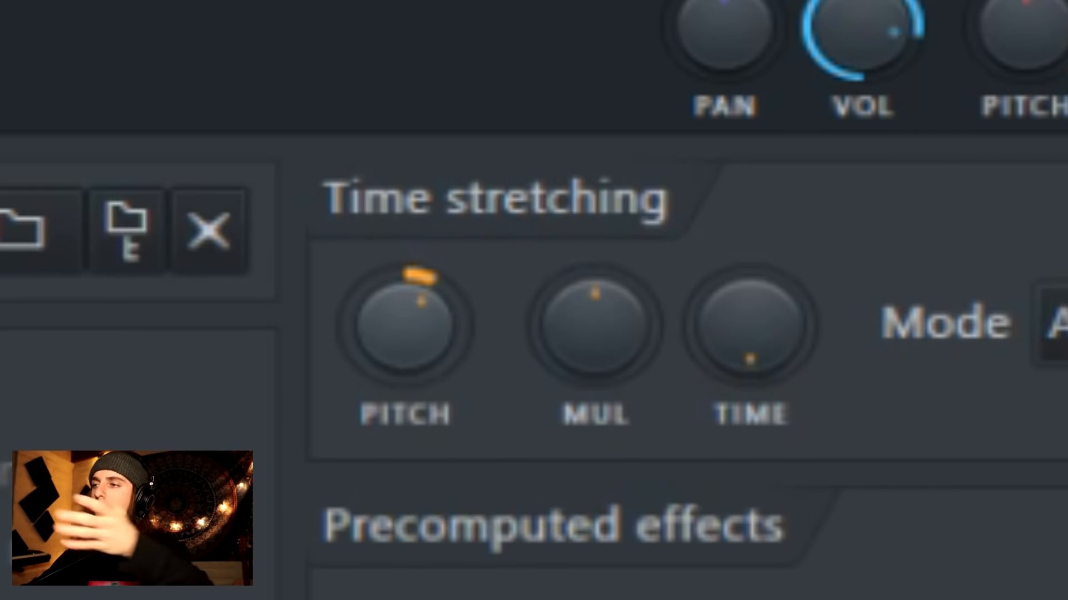
pyautogui.moveTo(412, 333)
pyautogui.mouseDown()
pyautogui.moveTo(412, 495)
pyautogui.moveTo(412, 280)
pyautogui.moveTo(412, 341)
pyautogui.mouseUp()
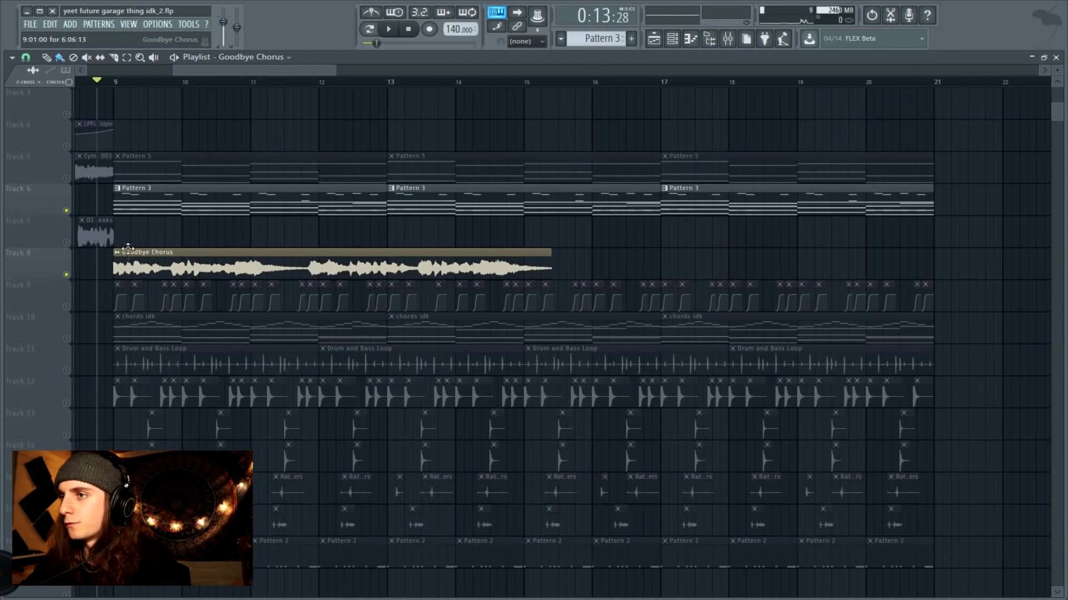
# Extend the Goodbye Chorus clip's start to just before bar 9, trim its end to about bar 10, and reposition the vocal chop.
pyautogui.moveTo(112, 270)
pyautogui.mouseDown()
pyautogui.moveTo(391, 269)
pyautogui.moveTo(99, 275)
pyautogui.mouseUp()
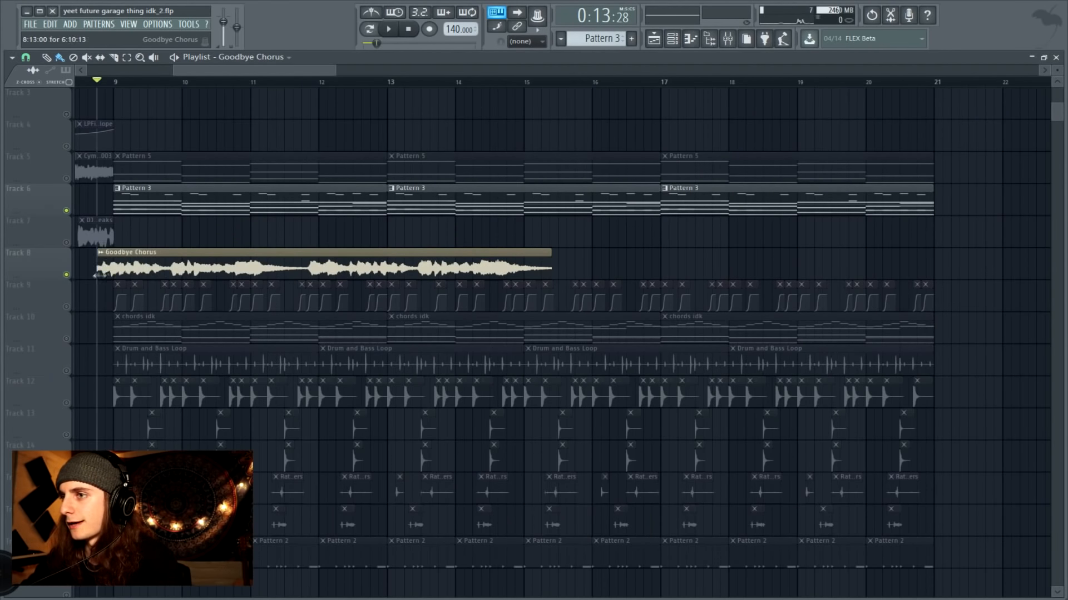
pyautogui.moveTo(549, 264); pyautogui.dragTo(196, 264)
pyautogui.moveTo(118, 269); pyautogui.dragTo(291, 260)
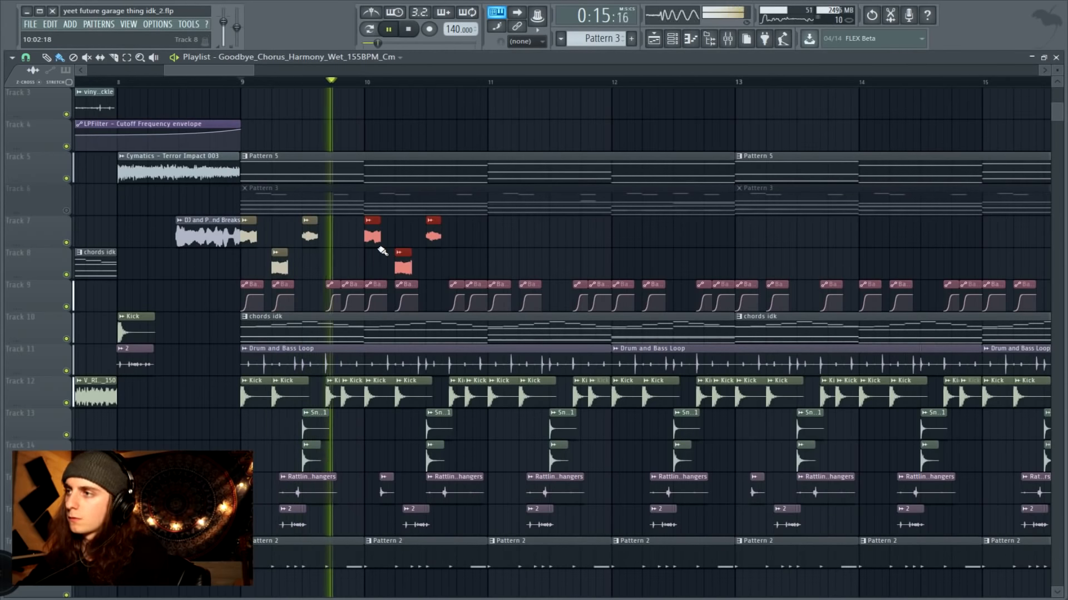
# Play the vocal chops from bar 9, nudge the third chop slightly earlier, and delete the three chop copies in bar 10.
pyautogui.press('space')
pyautogui.rightClick(435, 230)
pyautogui.press('space')
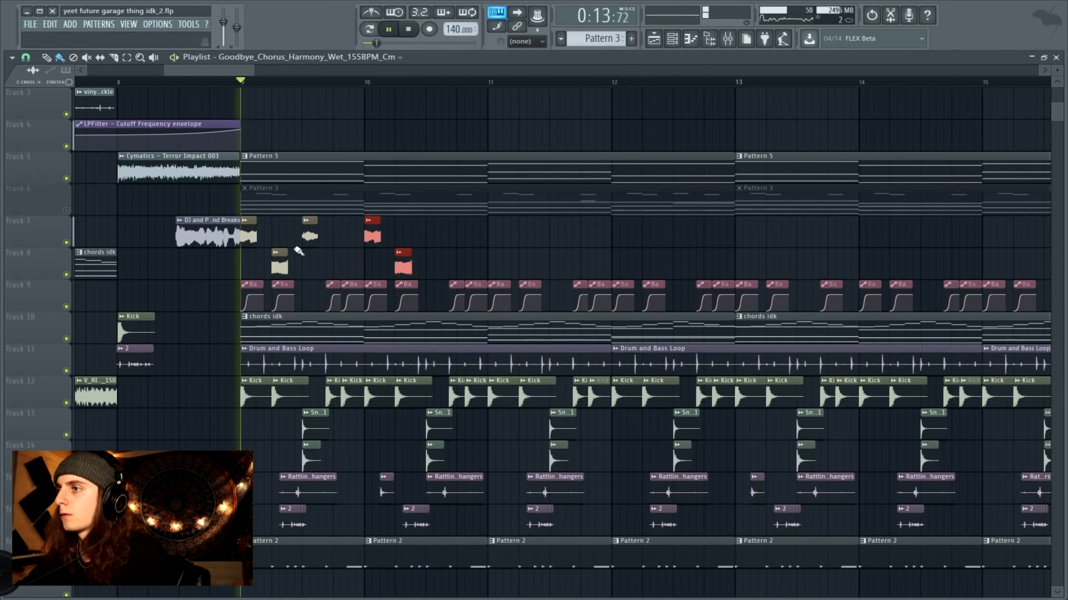
pyautogui.click(309, 237)
pyautogui.moveTo(309, 237); pyautogui.dragTo(302, 238)
pyautogui.press('space')
pyautogui.press('space')
pyautogui.rightClick(372, 245)
pyautogui.rightClick(405, 266)
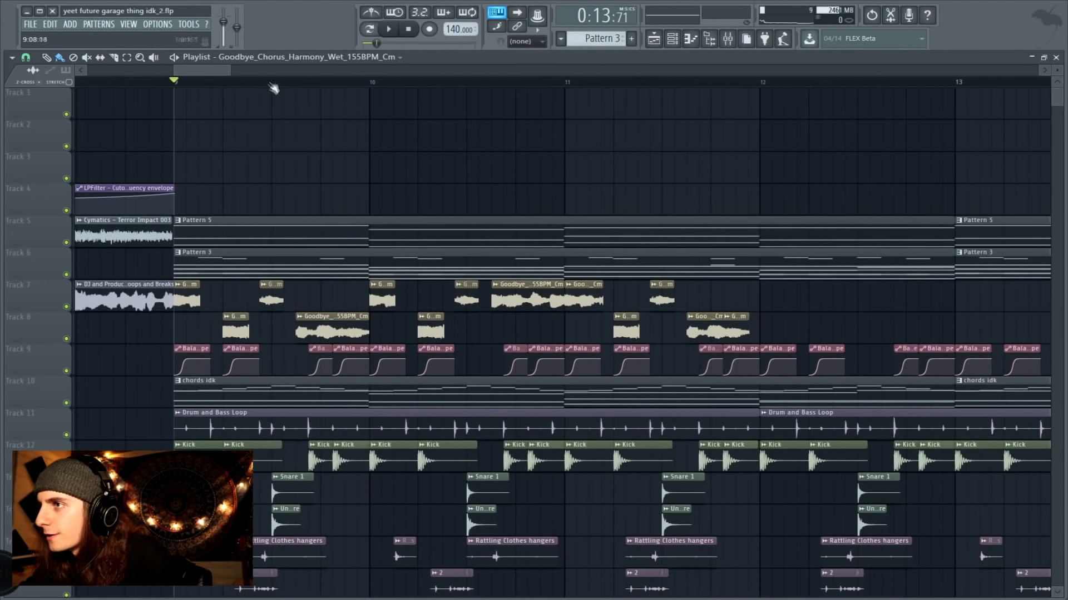
# Return the playback position to bar 9 and inspect the 1/2 Speed time preset in the ad-lib vocal's Gross Beat effect.
pyautogui.moveTo(267, 85); pyautogui.dragTo(177, 82)
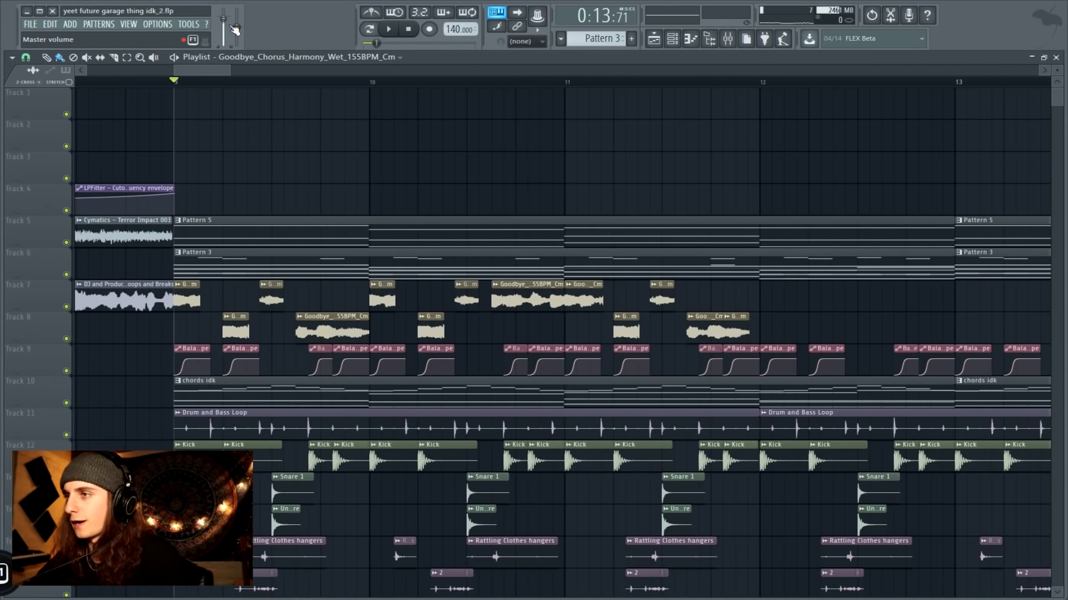
pyautogui.moveTo(228, 67); pyautogui.dragTo(292, 67)
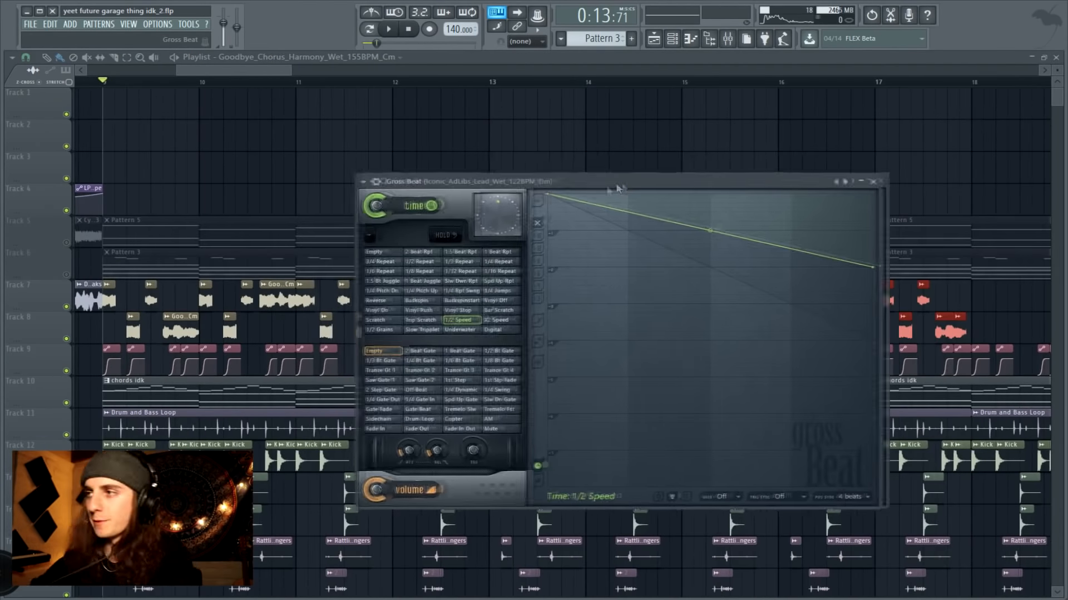
pyautogui.moveTo(536, 181); pyautogui.dragTo(582, 186)
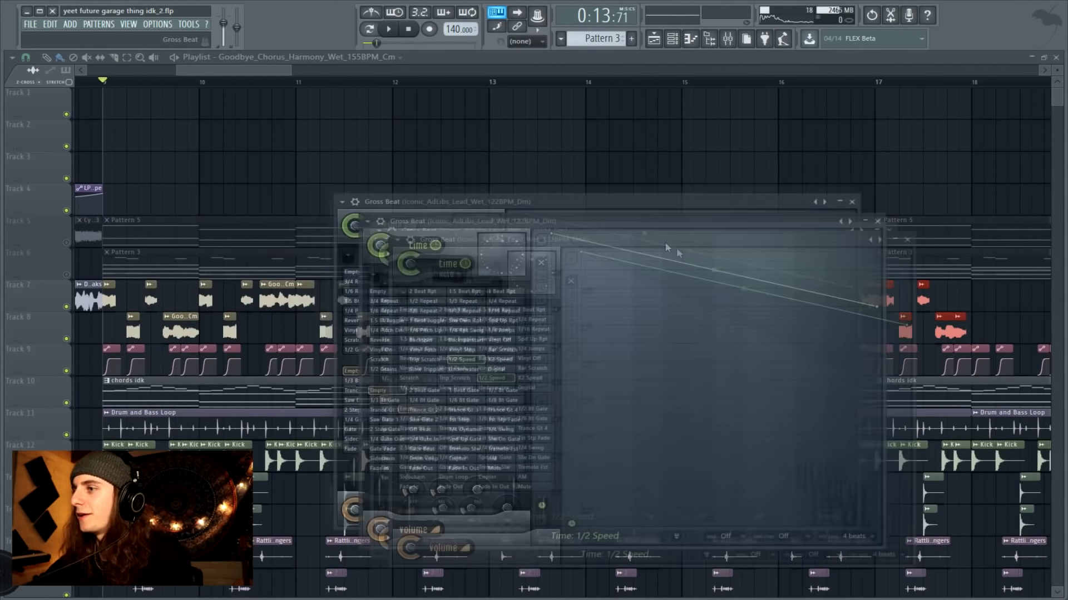
# Move the selected vocal chop copies on Tracks 7 and 8 from bar 15 to around bar 17.
pyautogui.press('space')
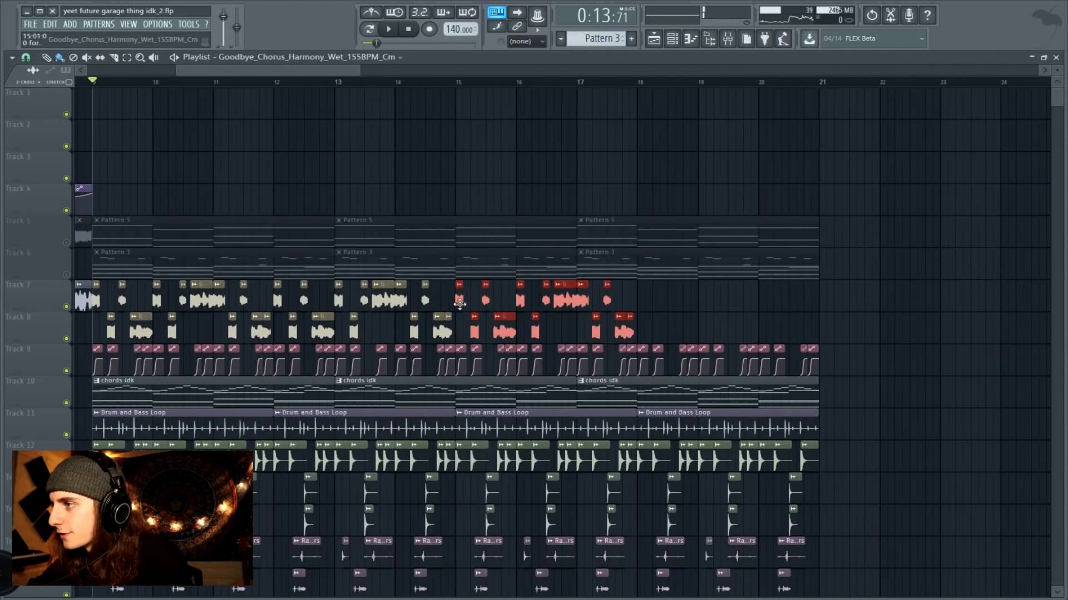
pyautogui.moveTo(544, 290); pyautogui.dragTo(632, 290)
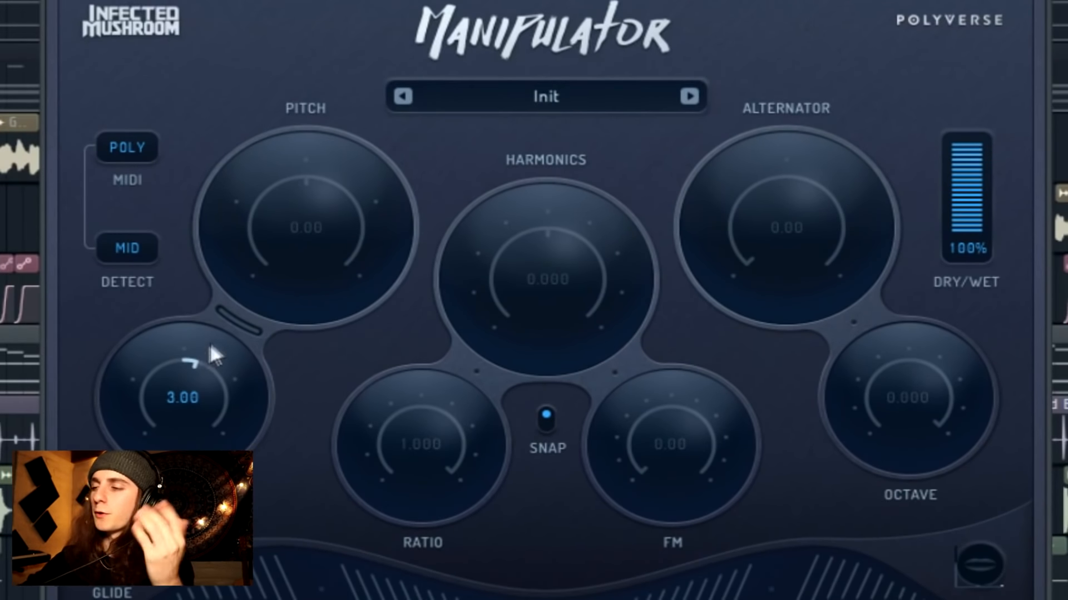
# Adjust the Manipulator control below Pitch and move the second point of the Manipulator envelope slightly earlier in bar 9.
pyautogui.moveTo(210, 343); pyautogui.dragTo(183, 334)
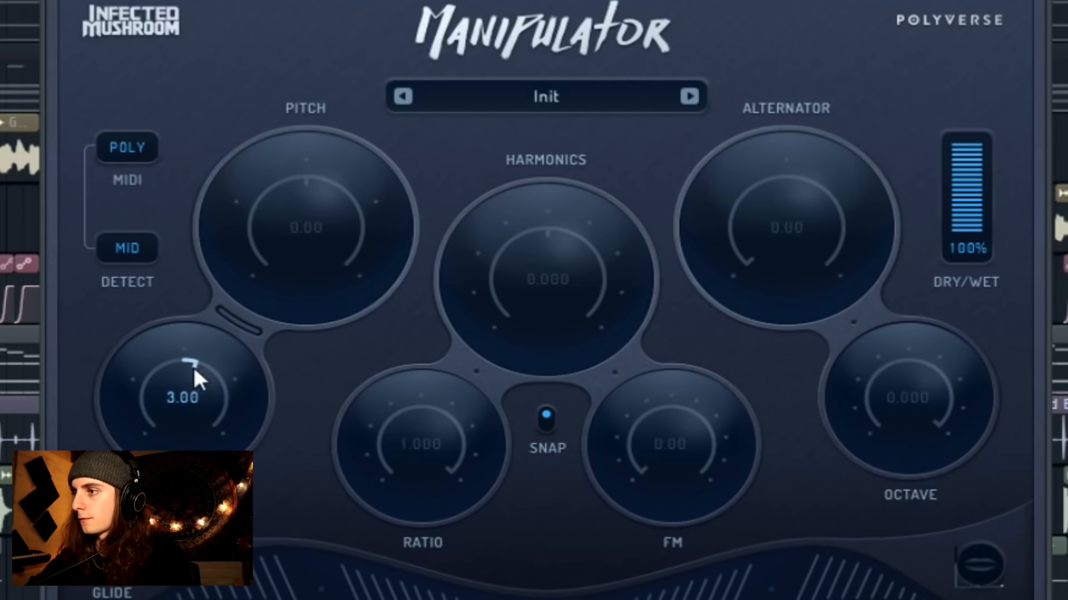
pyautogui.moveTo(225, 285); pyautogui.dragTo(268, 243)
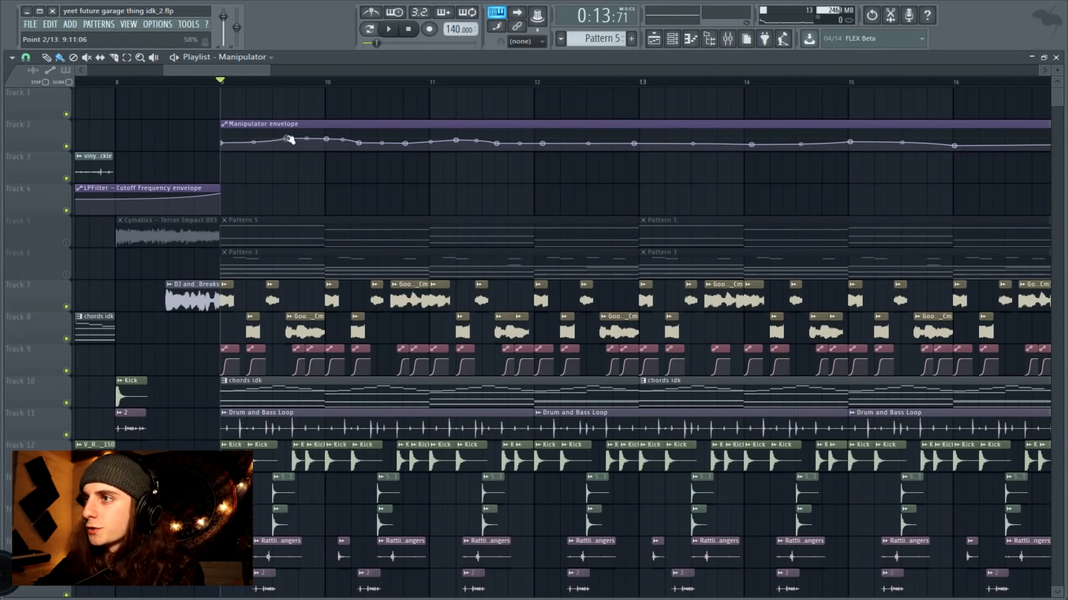
pyautogui.moveTo(288, 140); pyautogui.dragTo(268, 144)
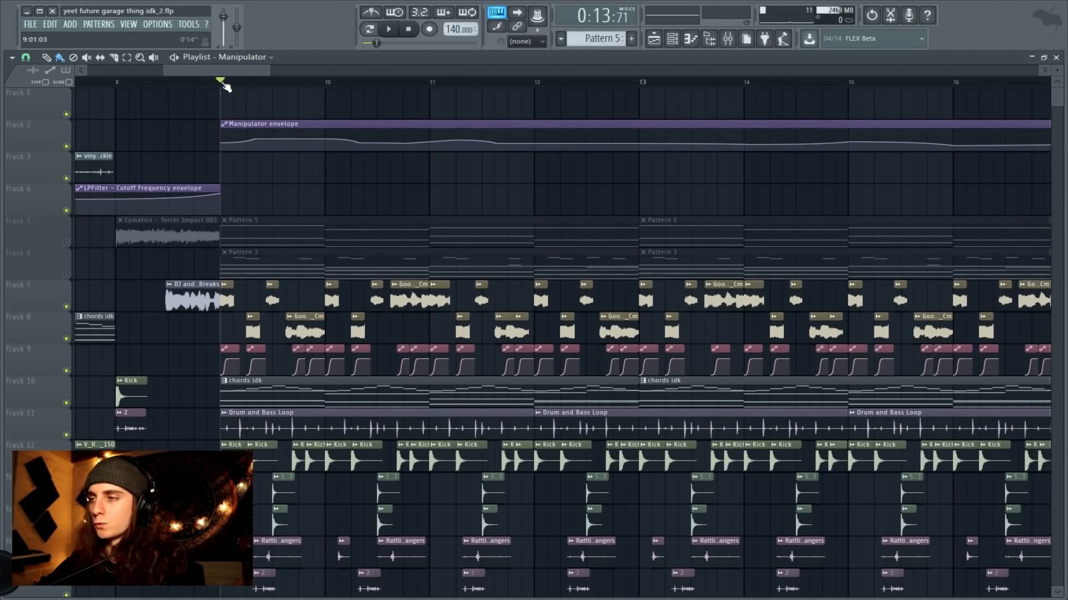
# Play from bar 9 and repeat the Goodbye Bridge Harmony vocal chop along Track 4 up to bar 13.
pyautogui.press('space')
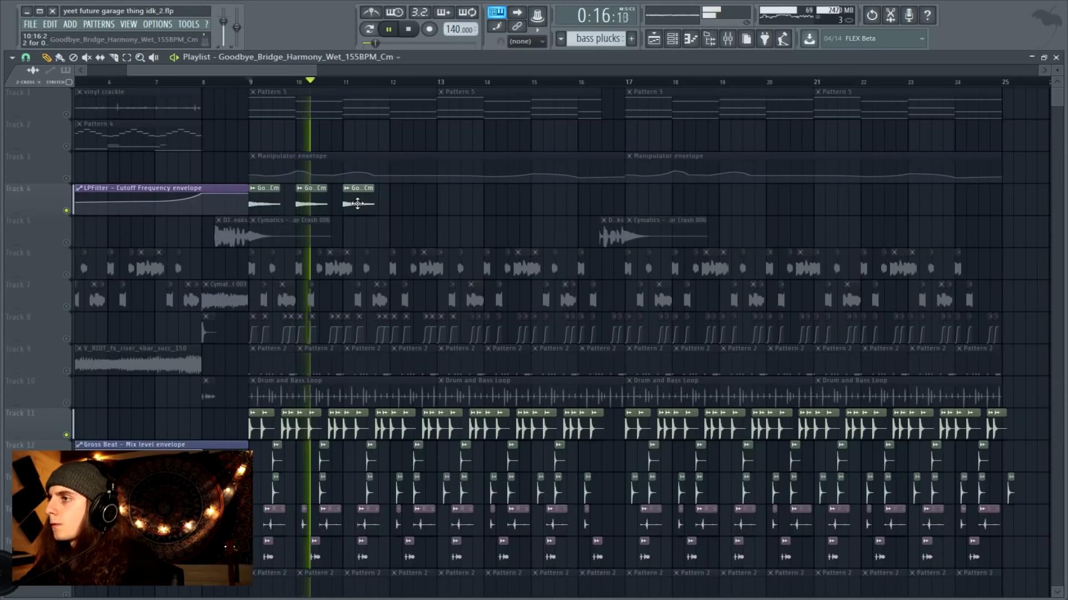
pyautogui.moveTo(358, 204); pyautogui.dragTo(460, 212)
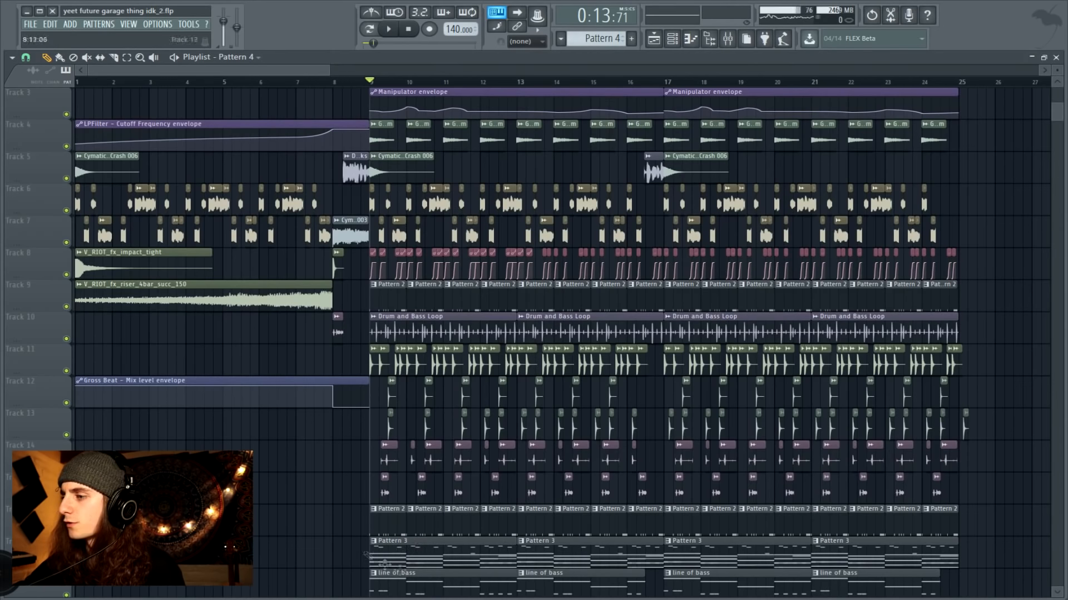
# Review the full arrangement, moving the playback position between bars 17 and 20 and back to the intro around bar 2.
pyautogui.scroll(2, 612, 311)
pyautogui.click(770, 82)
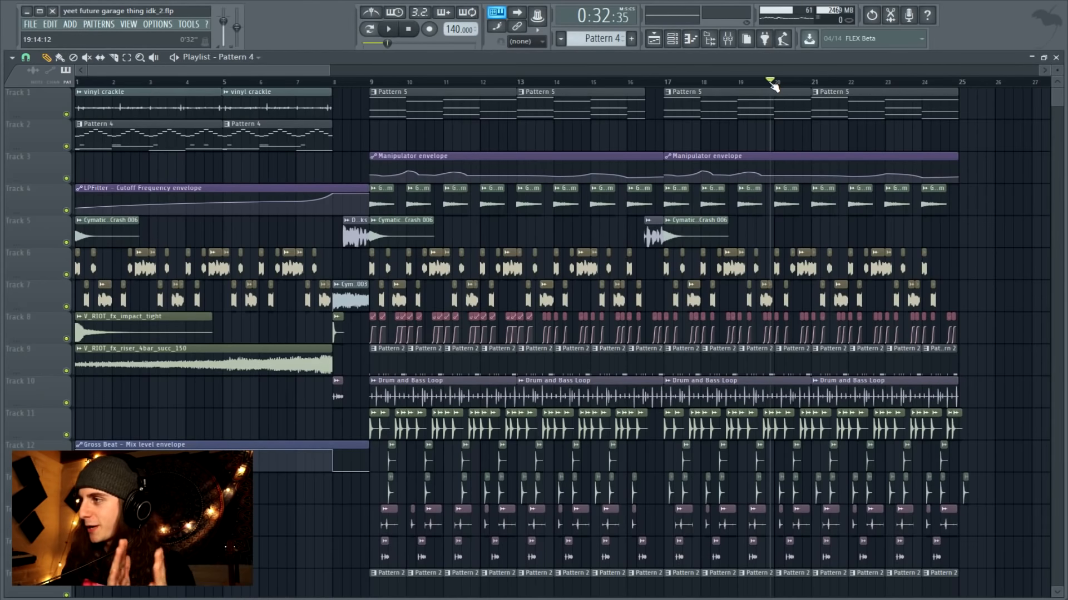
pyautogui.click(663, 82)
pyautogui.click(690, 82)
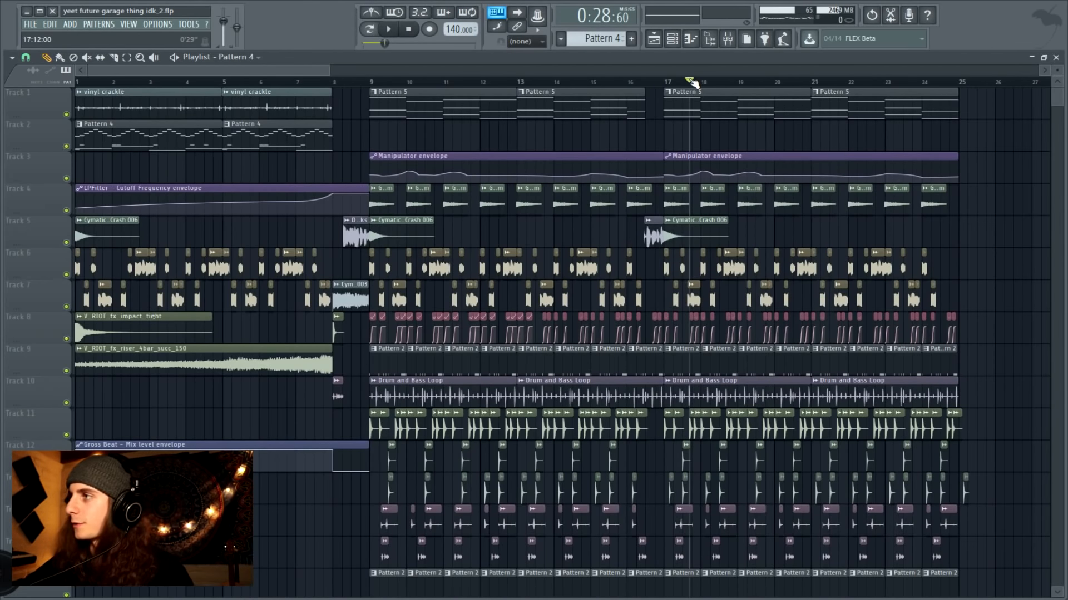
pyautogui.click(670, 83)
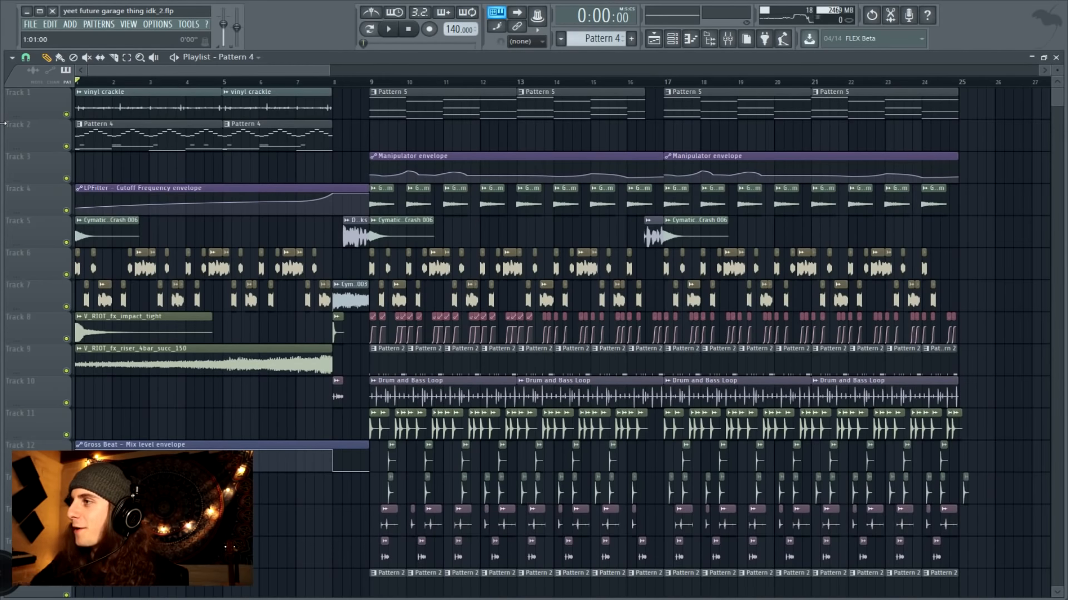
pyautogui.moveTo(733, 87); pyautogui.dragTo(117, 86)
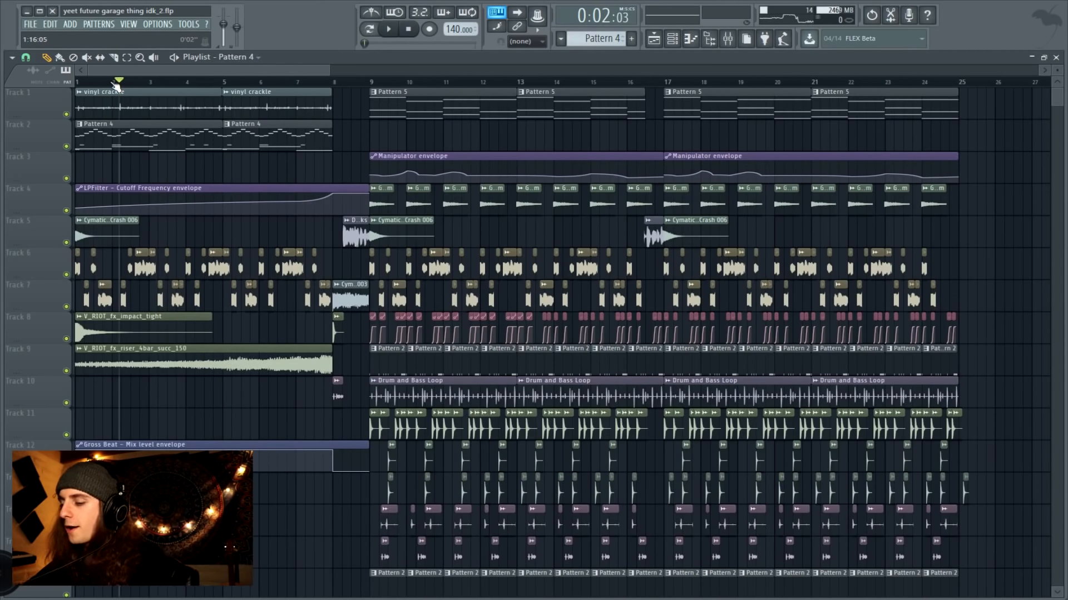